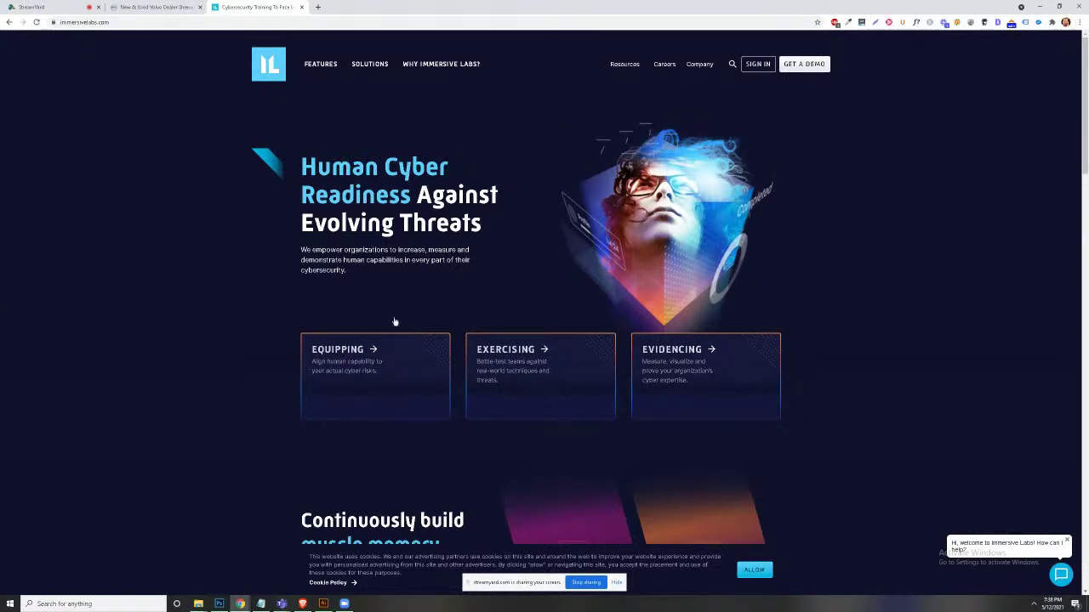
Step: Examine the Immersive Labs homepage's opening banner, the three benefit cards and the "Continuously build muscle memory" section
{"action": "scroll", "coordinate": [394, 318], "scroll_direction": "down", "scroll_amount": 1}
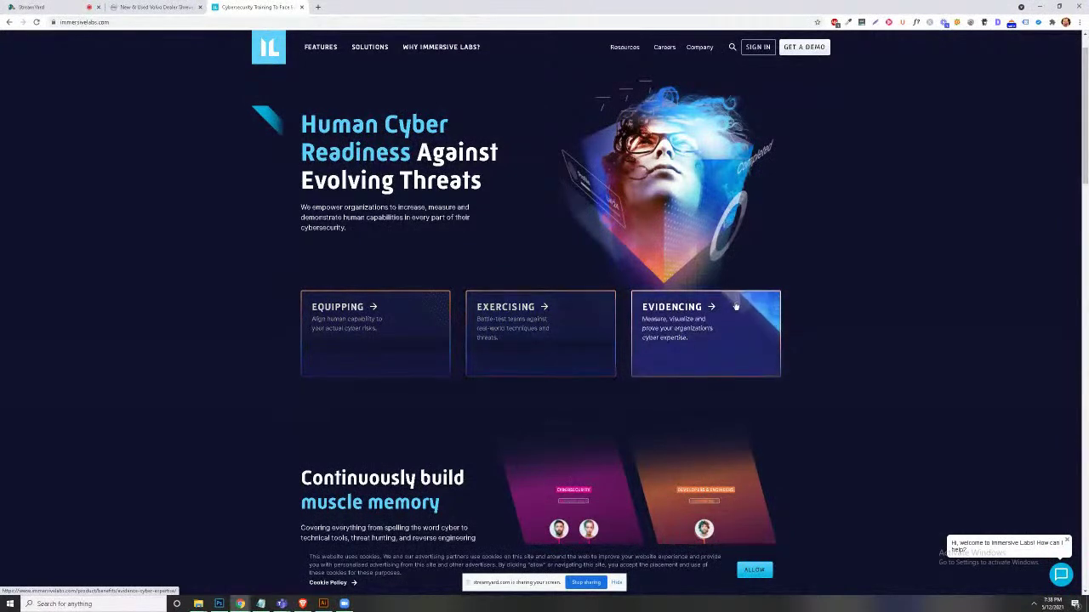
{"action": "scroll", "coordinate": [737, 340], "scroll_direction": "down", "scroll_amount": 5}
{"action": "scroll", "coordinate": [737, 347], "scroll_direction": "down", "scroll_amount": 1}
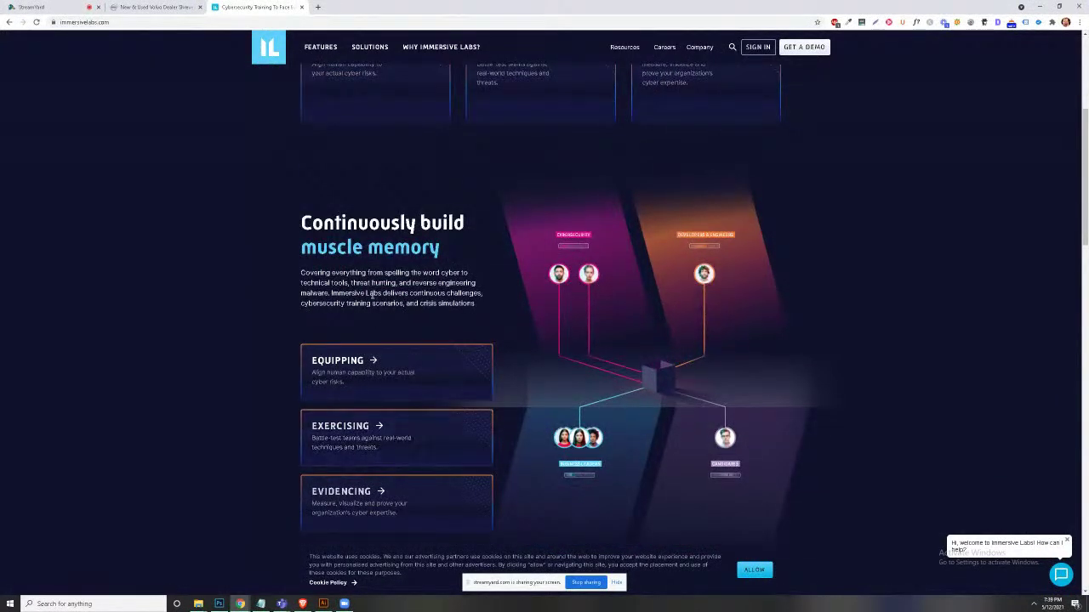
{"action": "scroll", "coordinate": [649, 270], "scroll_direction": "down", "scroll_amount": 2}
{"action": "scroll", "coordinate": [647, 270], "scroll_direction": "down", "scroll_amount": 3}
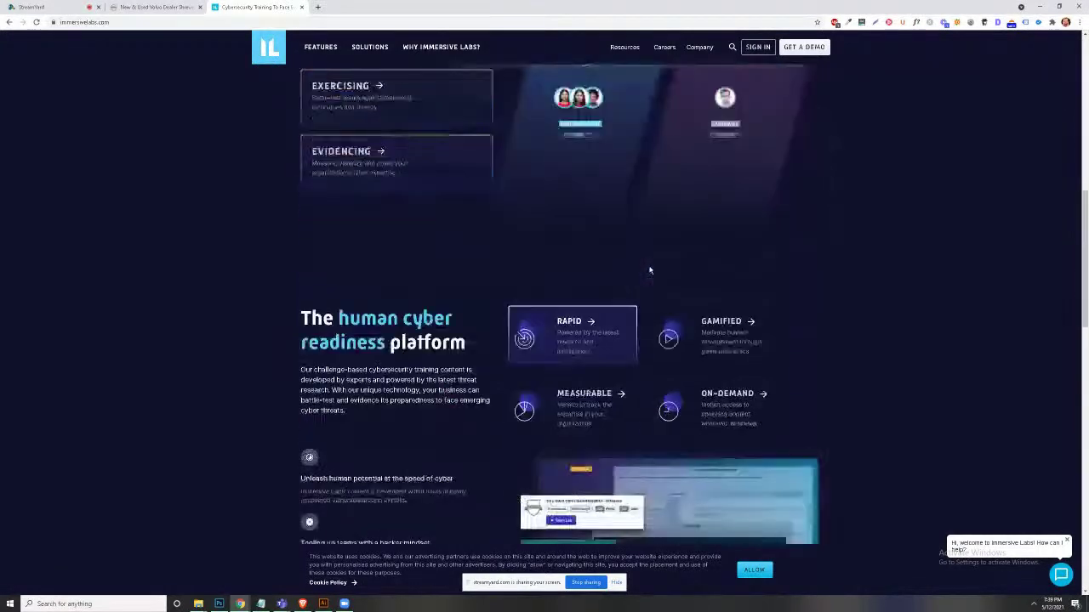
{"action": "scroll", "coordinate": [638, 281], "scroll_direction": "up", "scroll_amount": 2}
{"action": "scroll", "coordinate": [620, 296], "scroll_direction": "up", "scroll_amount": 1}
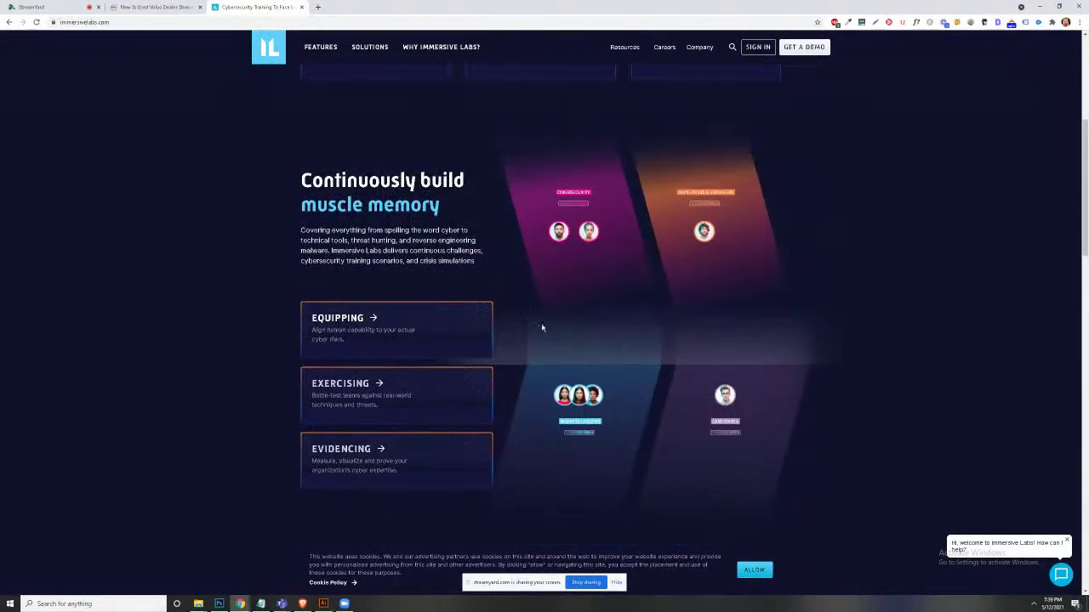
{"action": "scroll", "coordinate": [647, 293], "scroll_direction": "up", "scroll_amount": 3}
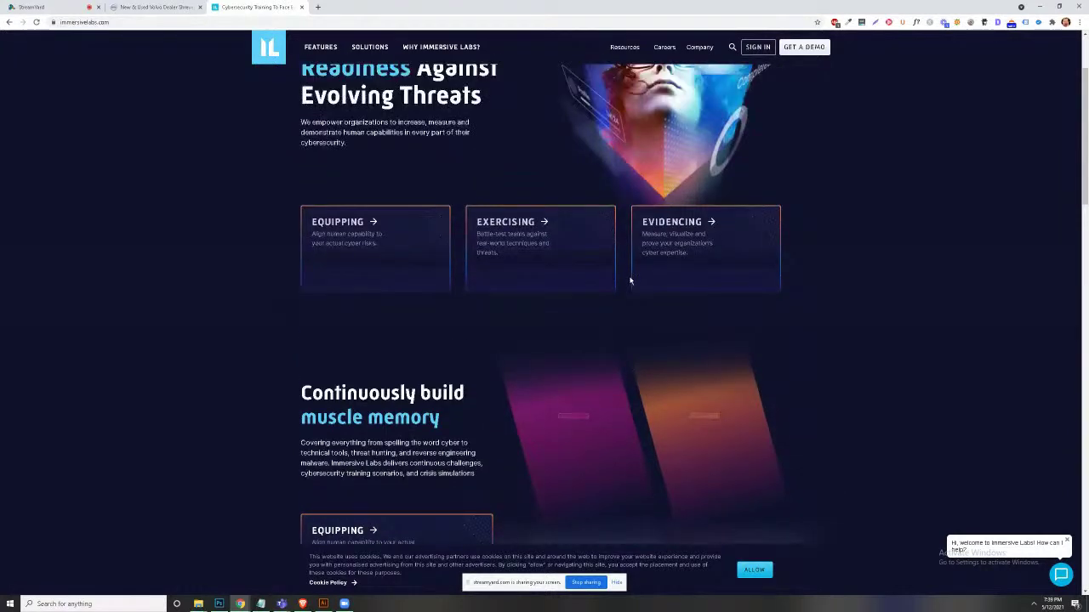
{"action": "scroll", "coordinate": [631, 281], "scroll_direction": "down", "scroll_amount": 1}
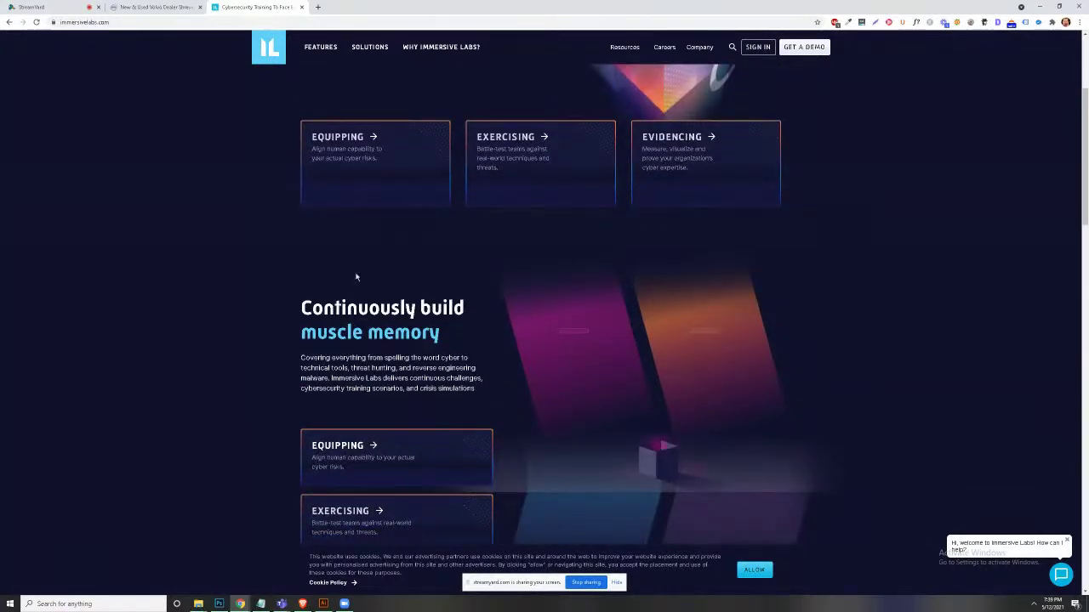
Step: Review the rest of the homepage, from the human cyber readiness platform section through the blog posts to the demo invitation and footer
{"action": "scroll", "coordinate": [355, 277], "scroll_direction": "down", "scroll_amount": 4}
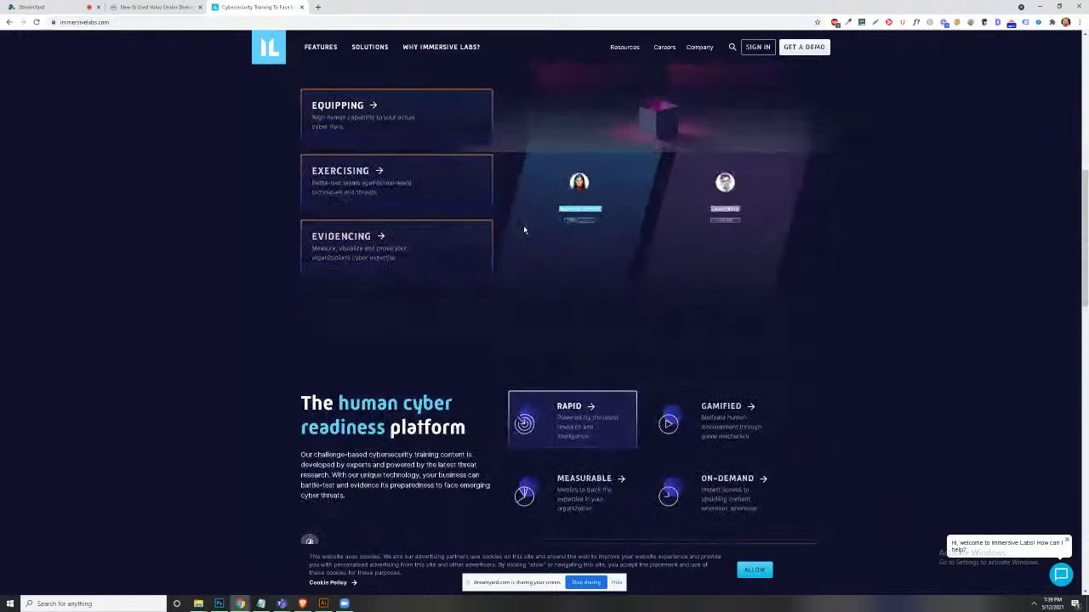
{"action": "scroll", "coordinate": [523, 224], "scroll_direction": "down", "scroll_amount": 3}
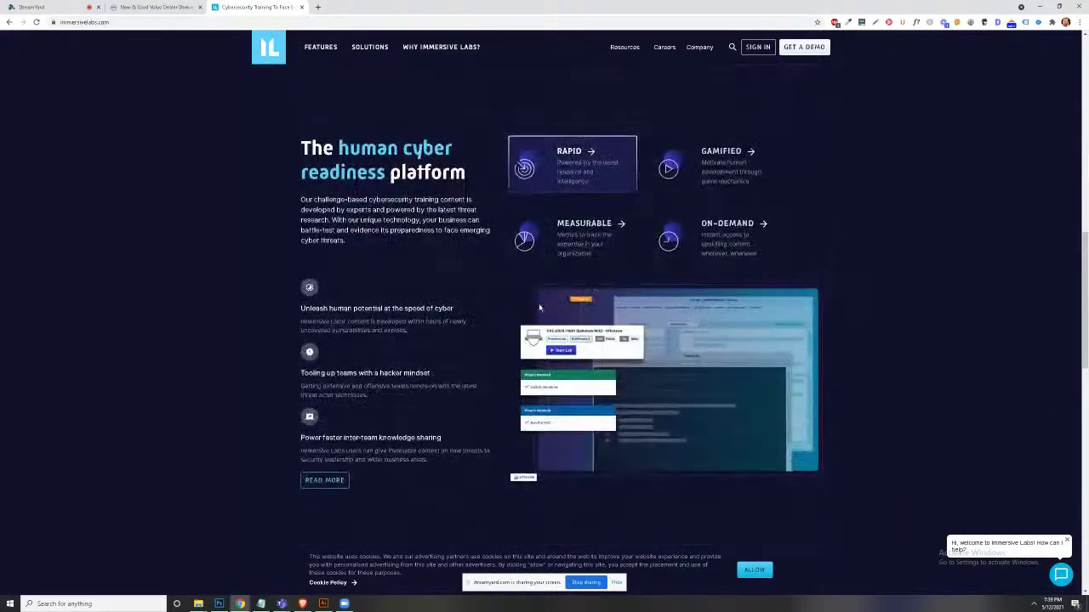
{"action": "scroll", "coordinate": [539, 307], "scroll_direction": "down", "scroll_amount": 5}
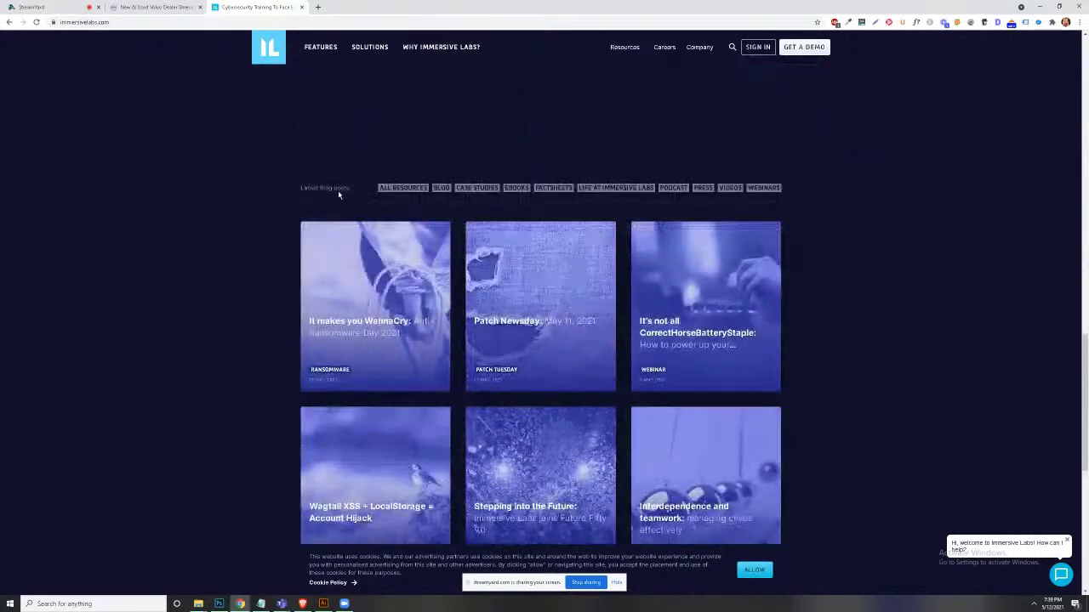
{"action": "scroll", "coordinate": [337, 195], "scroll_direction": "down", "scroll_amount": 2}
{"action": "scroll", "coordinate": [488, 341], "scroll_direction": "up", "scroll_amount": 2}
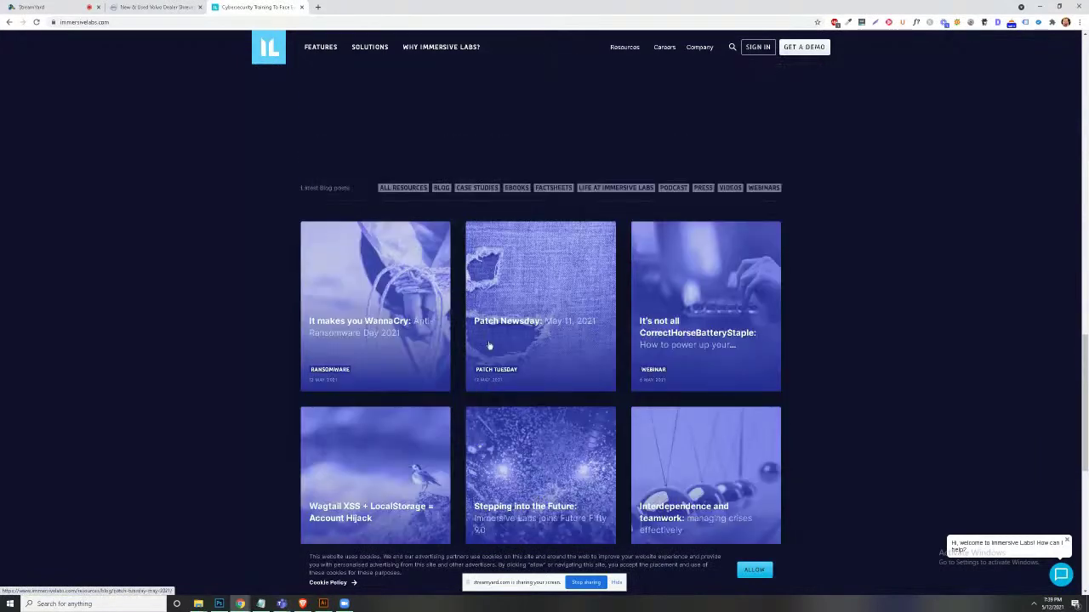
{"action": "scroll", "coordinate": [198, 230], "scroll_direction": "down", "scroll_amount": 1}
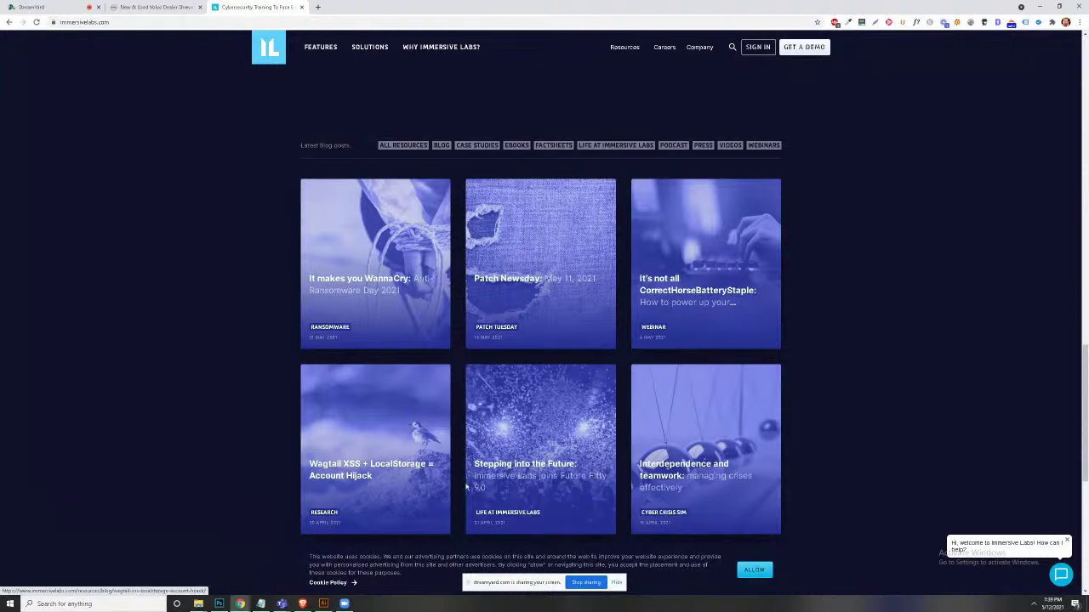
{"action": "scroll", "coordinate": [587, 443], "scroll_direction": "down", "scroll_amount": 4}
{"action": "scroll", "coordinate": [607, 338], "scroll_direction": "down", "scroll_amount": 2}
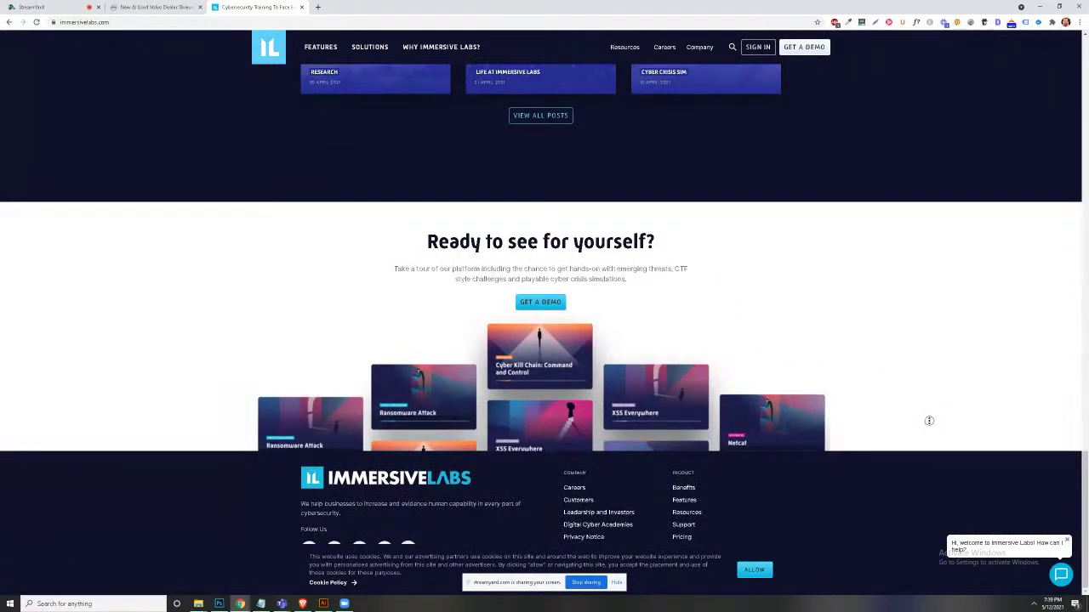
{"action": "scroll", "coordinate": [929, 421], "scroll_direction": "up", "scroll_amount": 15}
{"action": "scroll", "coordinate": [901, 247], "scroll_direction": "down", "scroll_amount": 4}
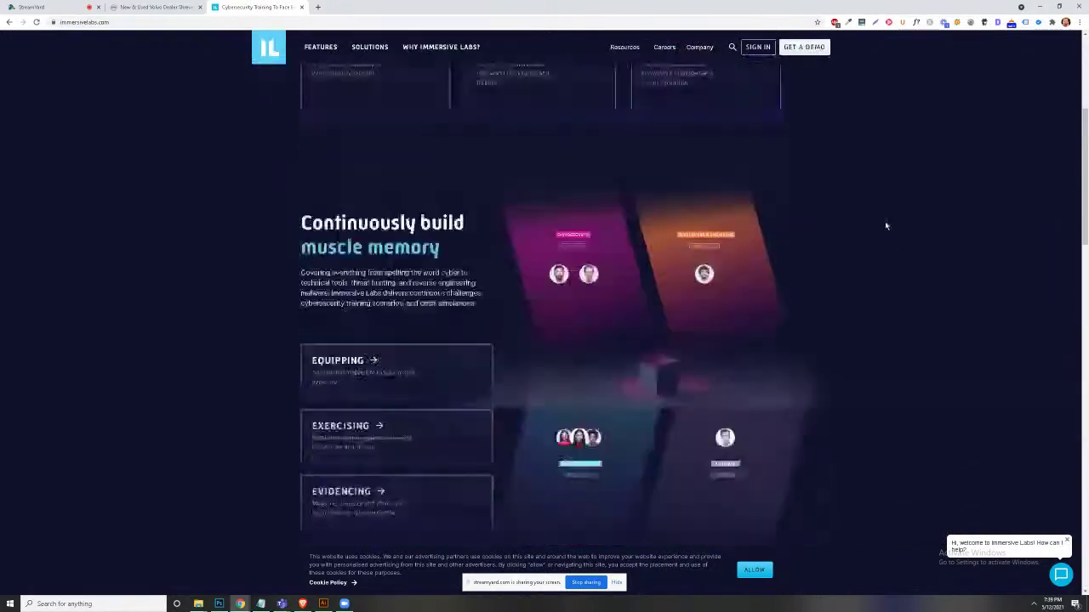
{"action": "scroll", "coordinate": [886, 225], "scroll_direction": "down", "scroll_amount": 12}
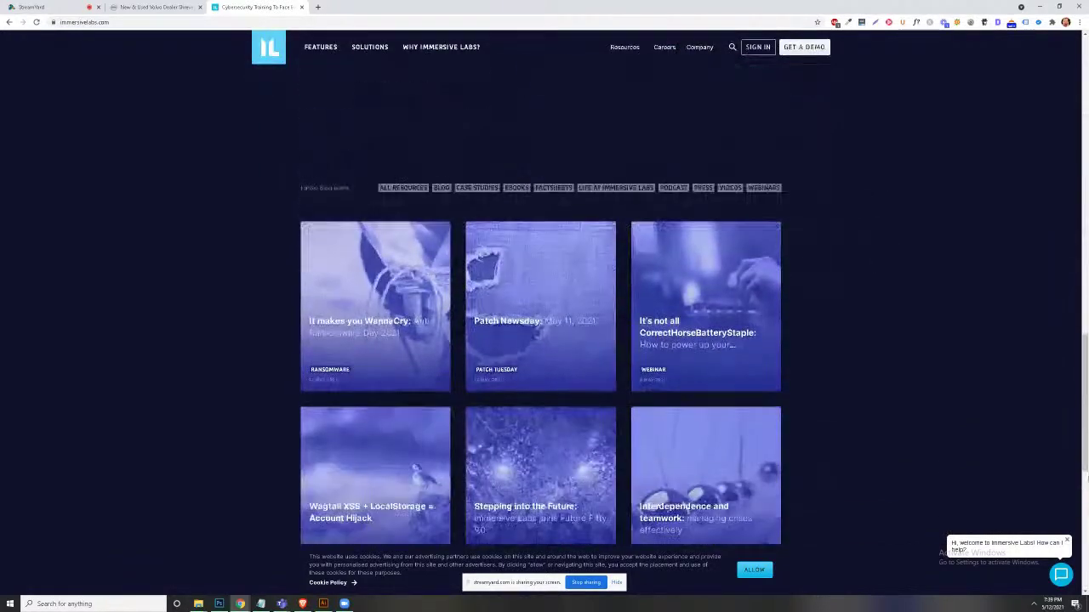
{"action": "scroll", "coordinate": [802, 217], "scroll_direction": "down", "scroll_amount": 2}
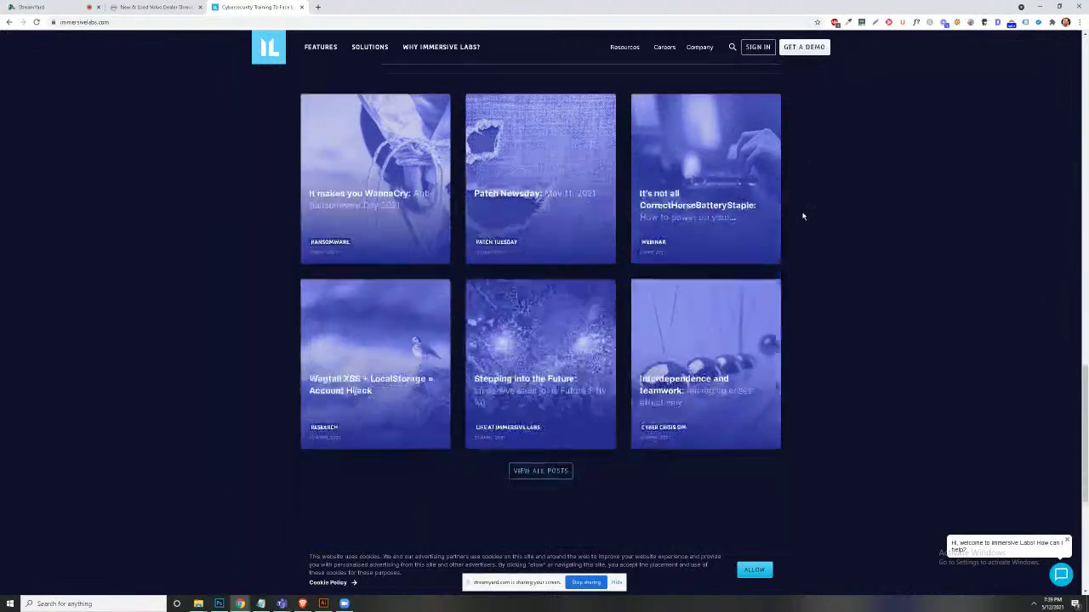
{"action": "scroll", "coordinate": [802, 216], "scroll_direction": "down", "scroll_amount": 5}
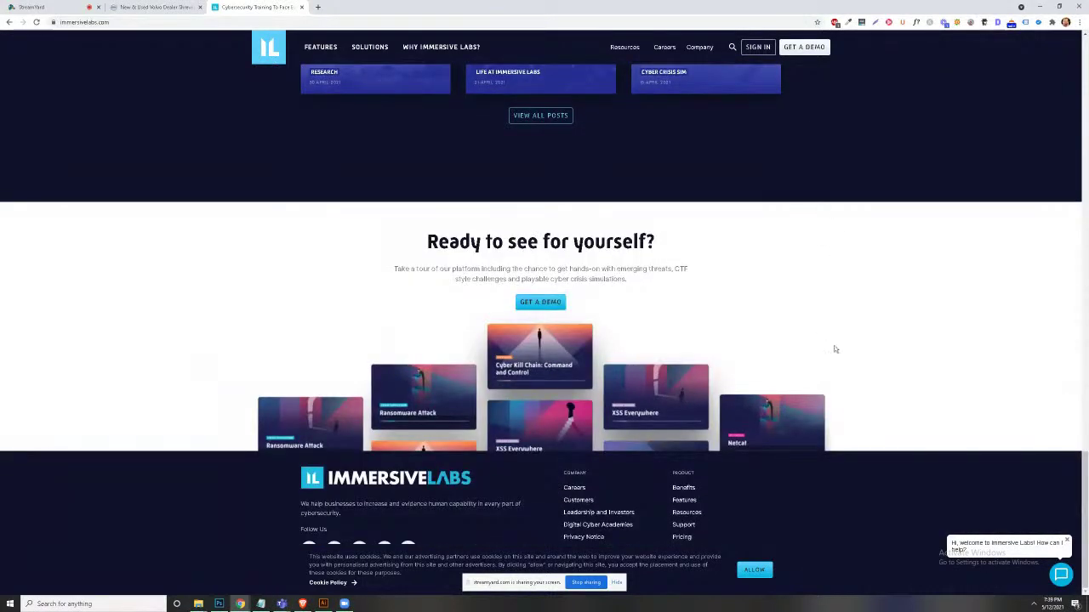
Step: Allow the site's cookies and open the Pricing page to review its enterprise and per-team offerings
{"action": "left_click", "coordinate": [753, 570]}
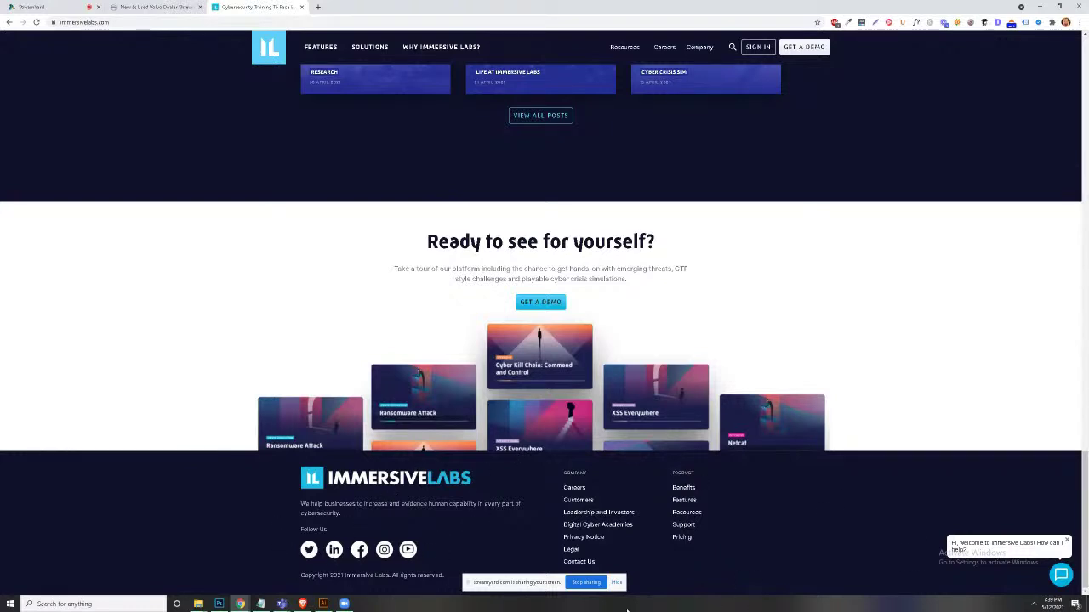
{"action": "left_click", "coordinate": [682, 537]}
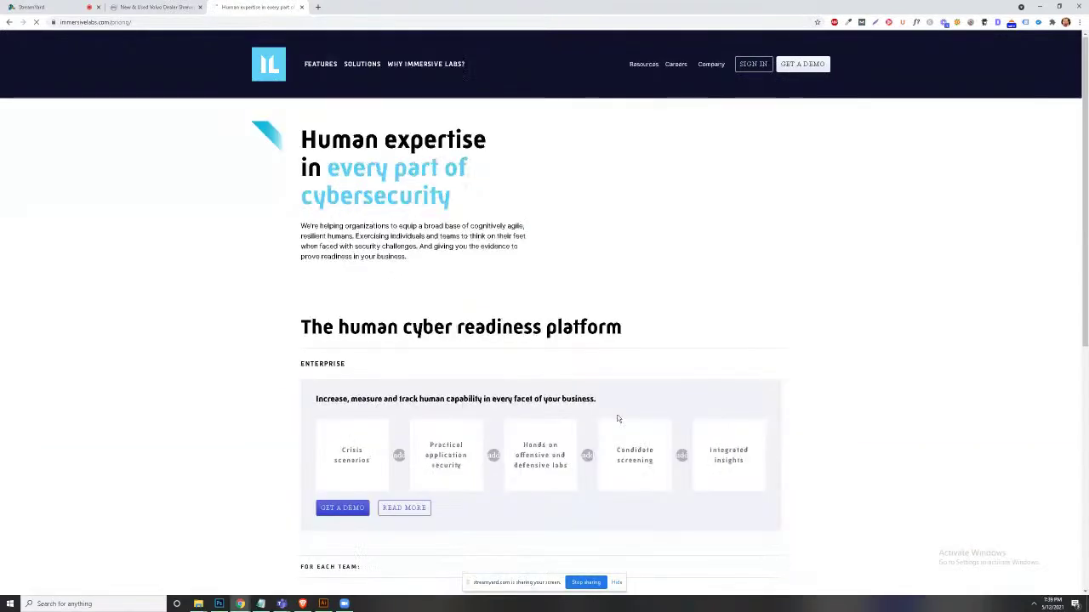
{"action": "scroll", "coordinate": [386, 291], "scroll_direction": "down", "scroll_amount": 3}
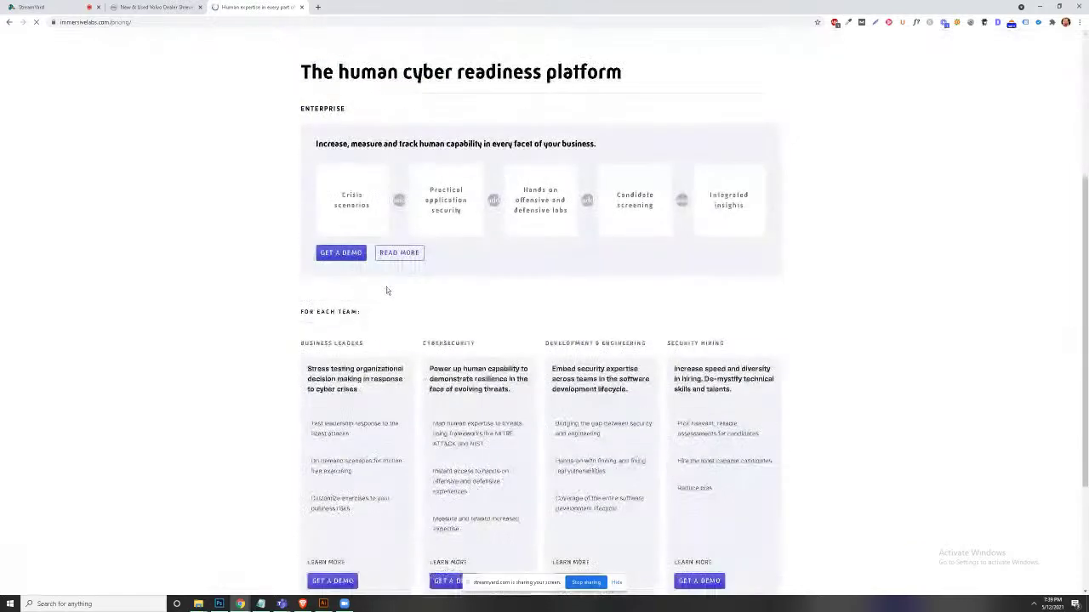
{"action": "scroll", "coordinate": [281, 335], "scroll_direction": "down", "scroll_amount": 2}
{"action": "scroll", "coordinate": [235, 349], "scroll_direction": "up", "scroll_amount": 5}
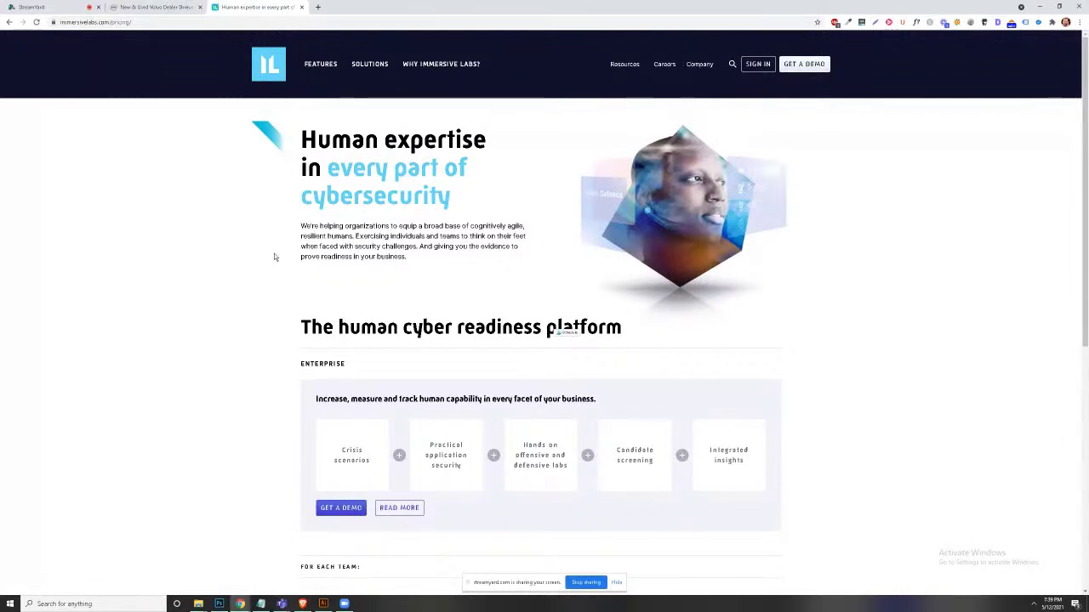
{"action": "scroll", "coordinate": [275, 257], "scroll_direction": "down", "scroll_amount": 2}
{"action": "scroll", "coordinate": [297, 382], "scroll_direction": "up", "scroll_amount": 2}
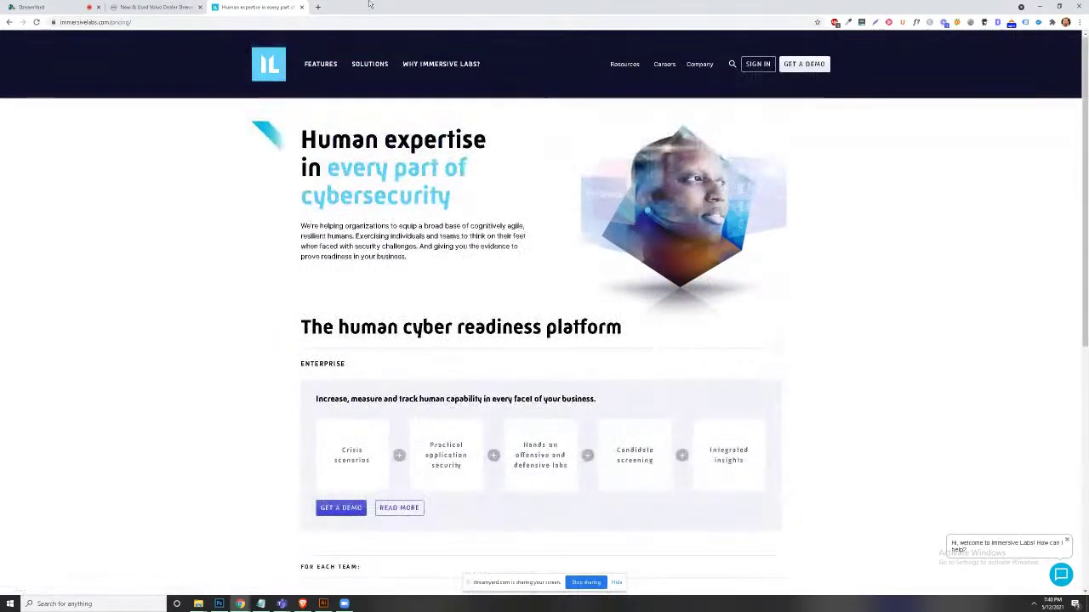
Step: Open the "Why Immersive Labs?" page and read its introduction and the "Attackers are continuously powering up" section
{"action": "left_click", "coordinate": [417, 64]}
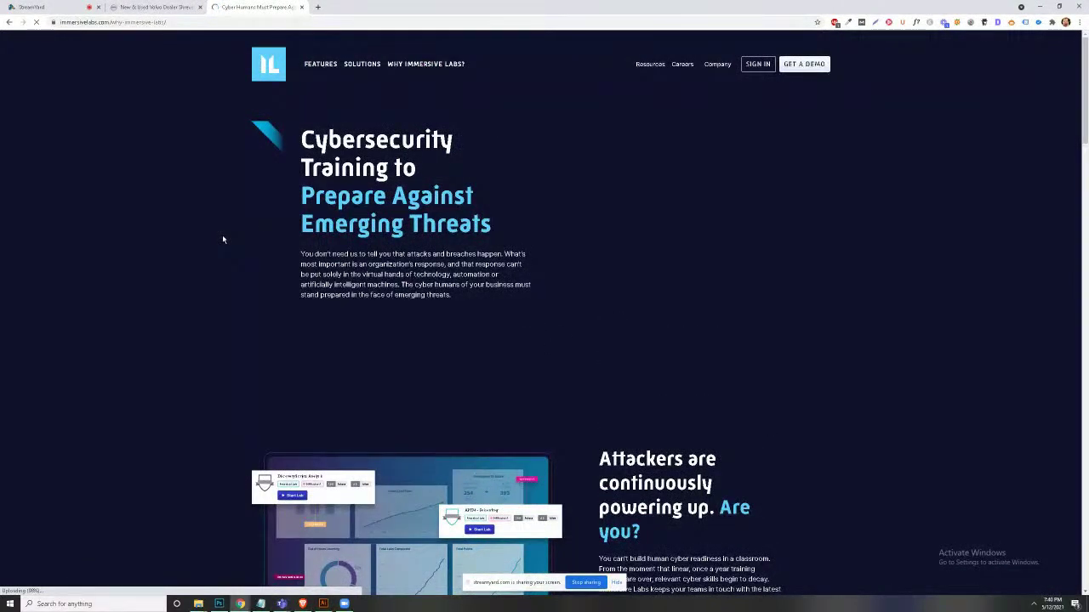
{"action": "scroll", "coordinate": [892, 440], "scroll_direction": "down", "scroll_amount": 2}
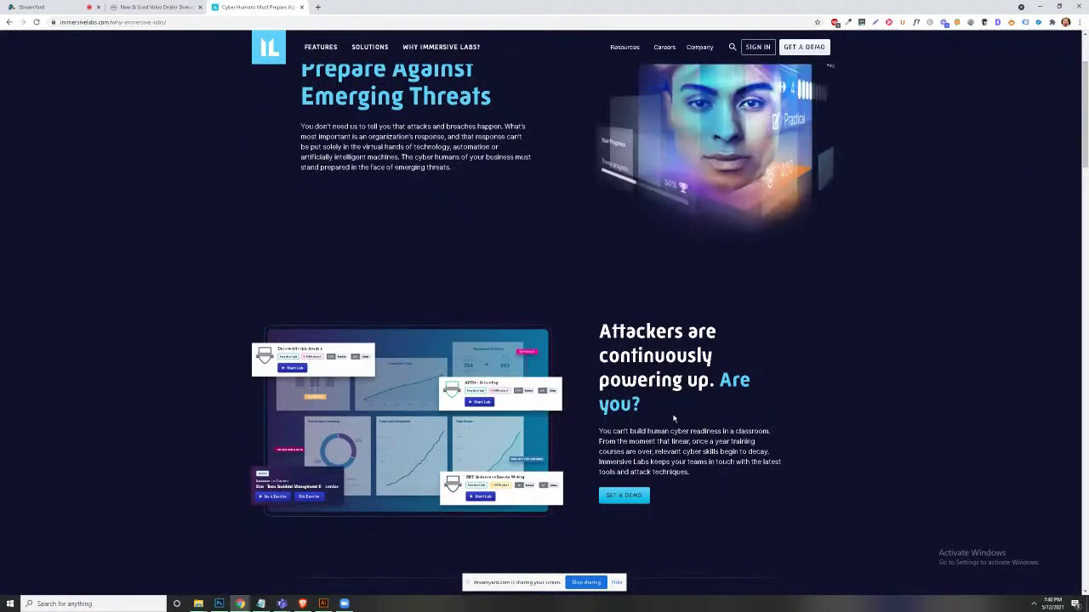
{"action": "scroll", "coordinate": [677, 407], "scroll_direction": "down", "scroll_amount": 1}
{"action": "left_click_drag", "start_coordinate": [597, 242], "coordinate": [650, 321]}
{"action": "left_click", "coordinate": [682, 299]}
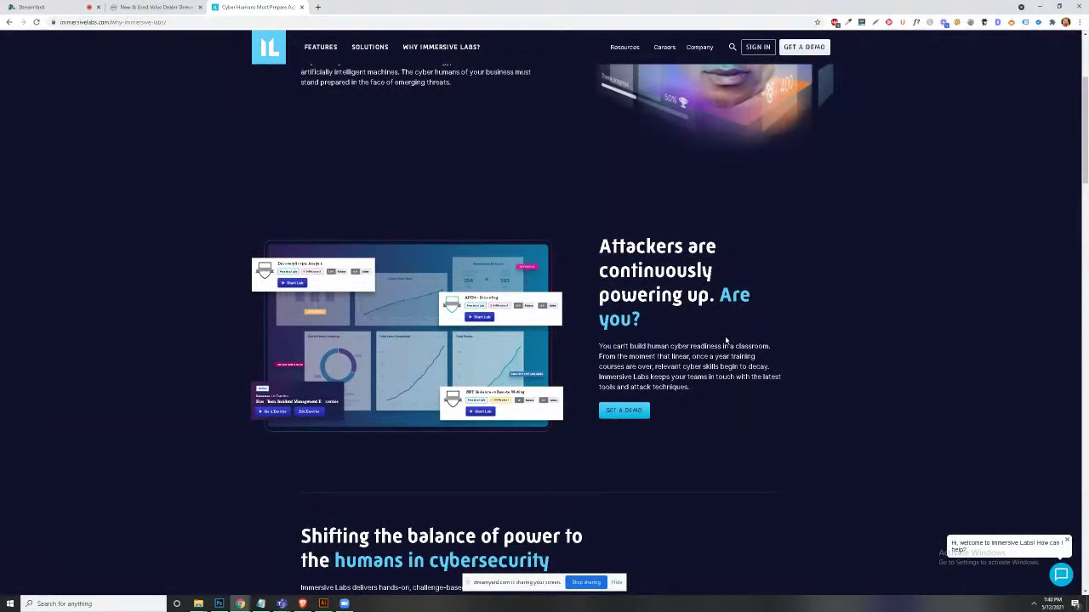
{"action": "scroll", "coordinate": [558, 230], "scroll_direction": "down", "scroll_amount": 1}
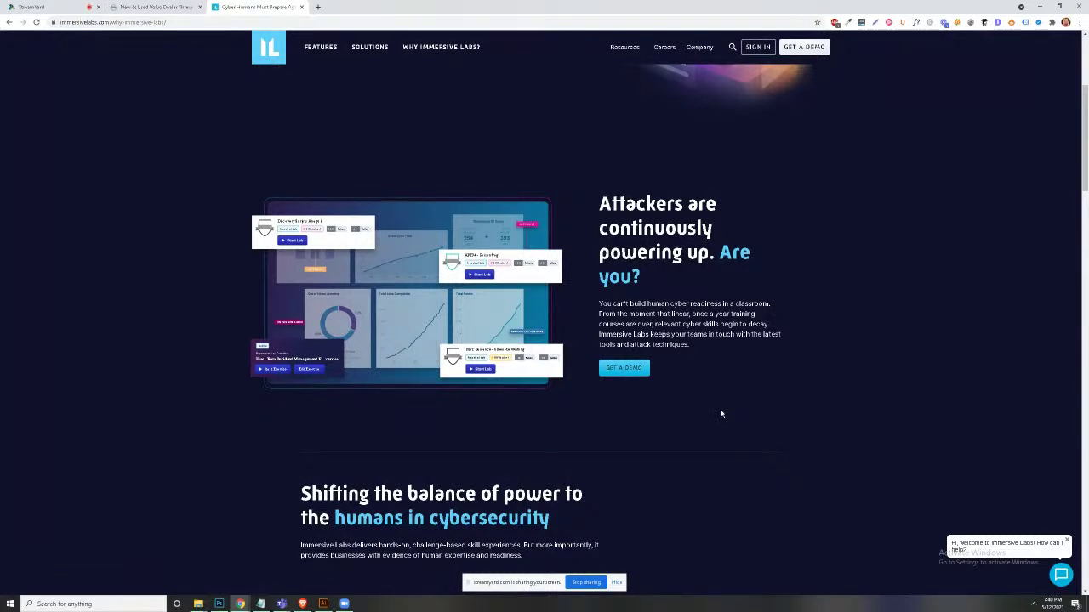
Step: Examine the remaining sections of the "Why Immersive Labs?" page, from the balance-of-power text and product video to the leadership team
{"action": "scroll", "coordinate": [721, 414], "scroll_direction": "down", "scroll_amount": 2}
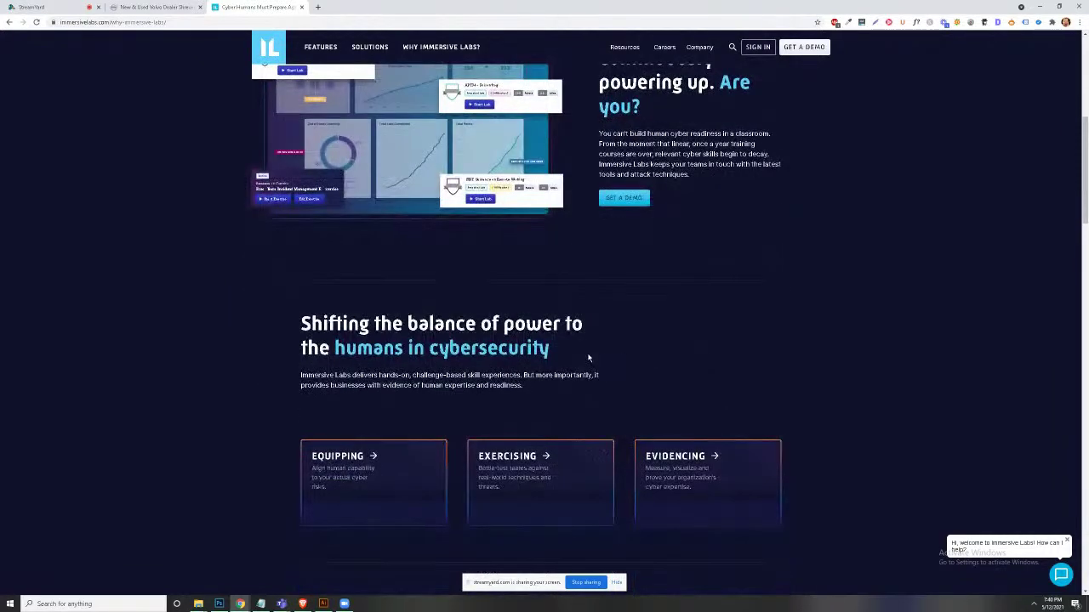
{"action": "scroll", "coordinate": [593, 343], "scroll_direction": "down", "scroll_amount": 3}
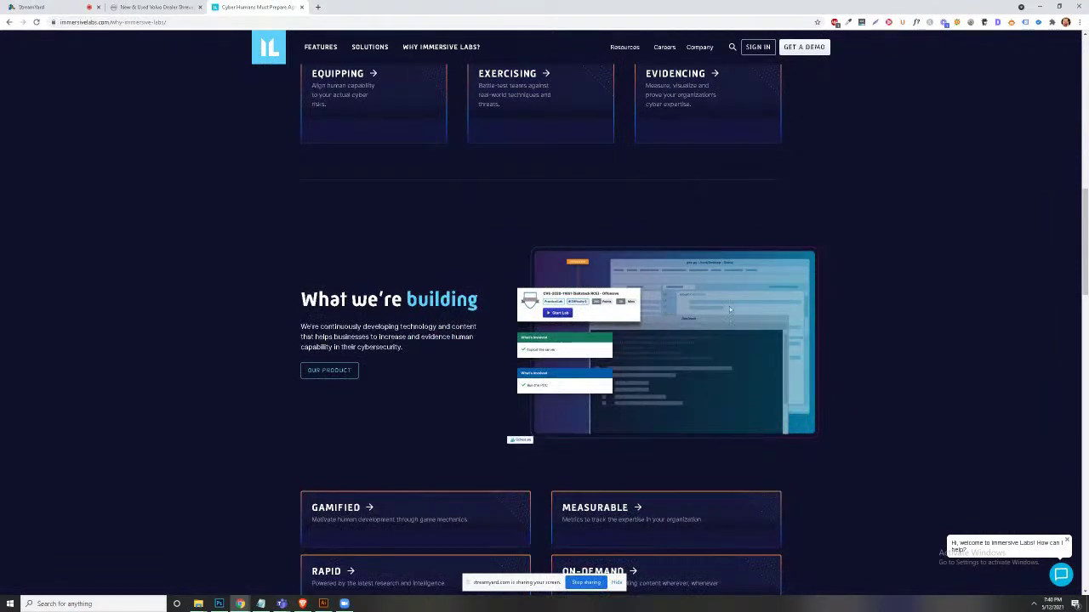
{"action": "scroll", "coordinate": [502, 193], "scroll_direction": "down", "scroll_amount": 3}
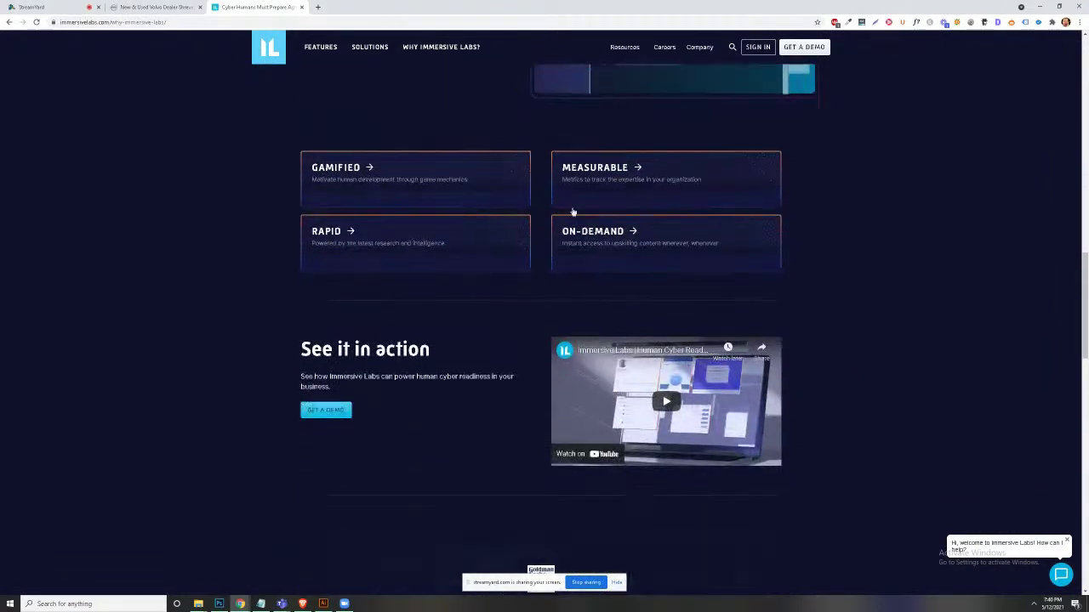
{"action": "mouse_move", "coordinate": [566, 358]}
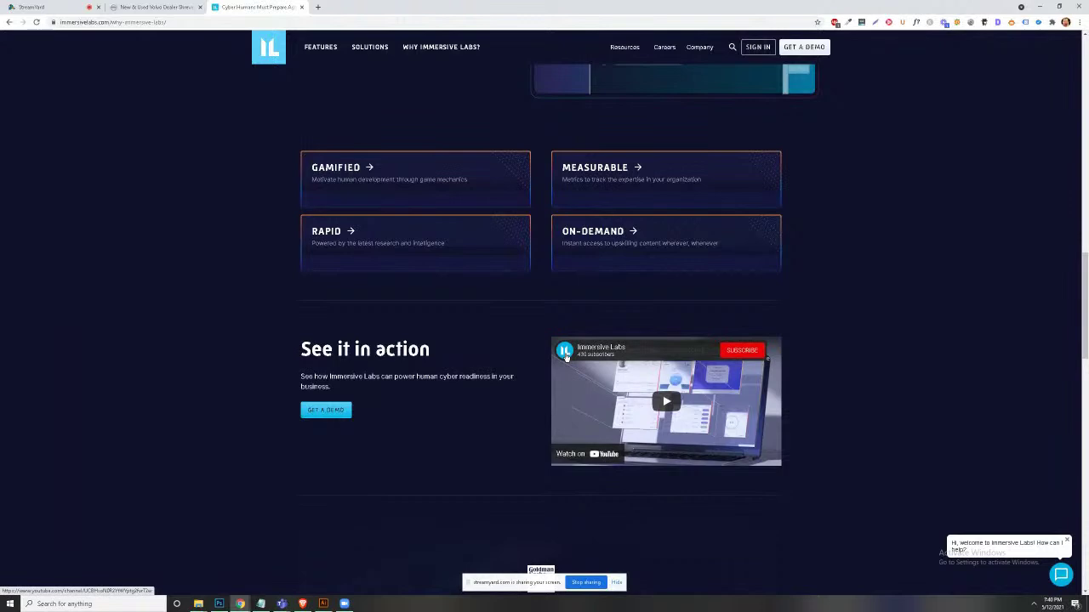
{"action": "scroll", "coordinate": [518, 489], "scroll_direction": "down", "scroll_amount": 2}
{"action": "scroll", "coordinate": [591, 399], "scroll_direction": "down", "scroll_amount": 8}
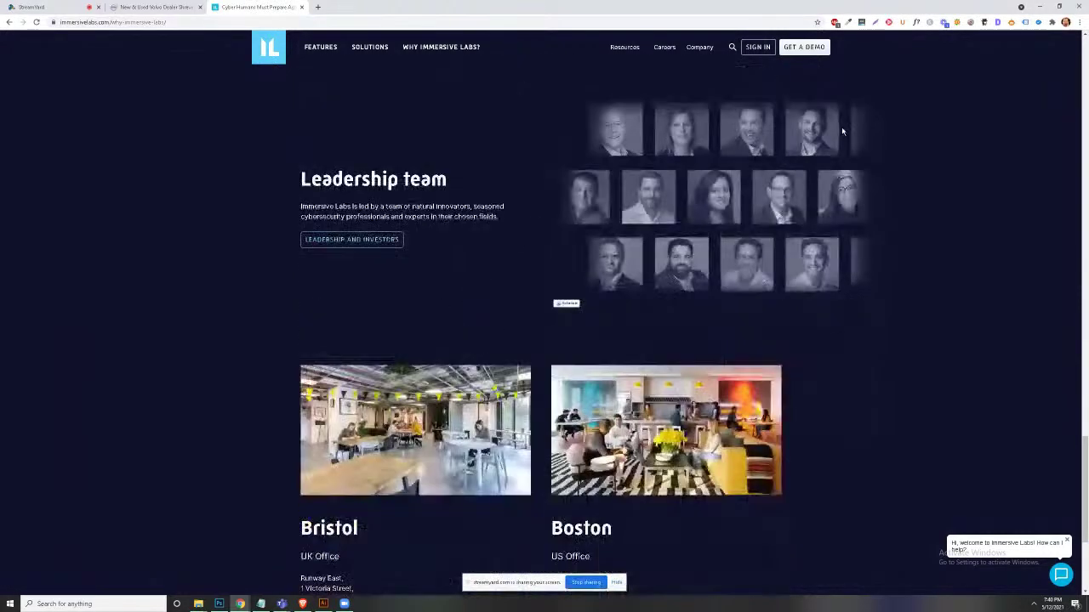
{"action": "scroll", "coordinate": [842, 131], "scroll_direction": "up", "scroll_amount": 1}
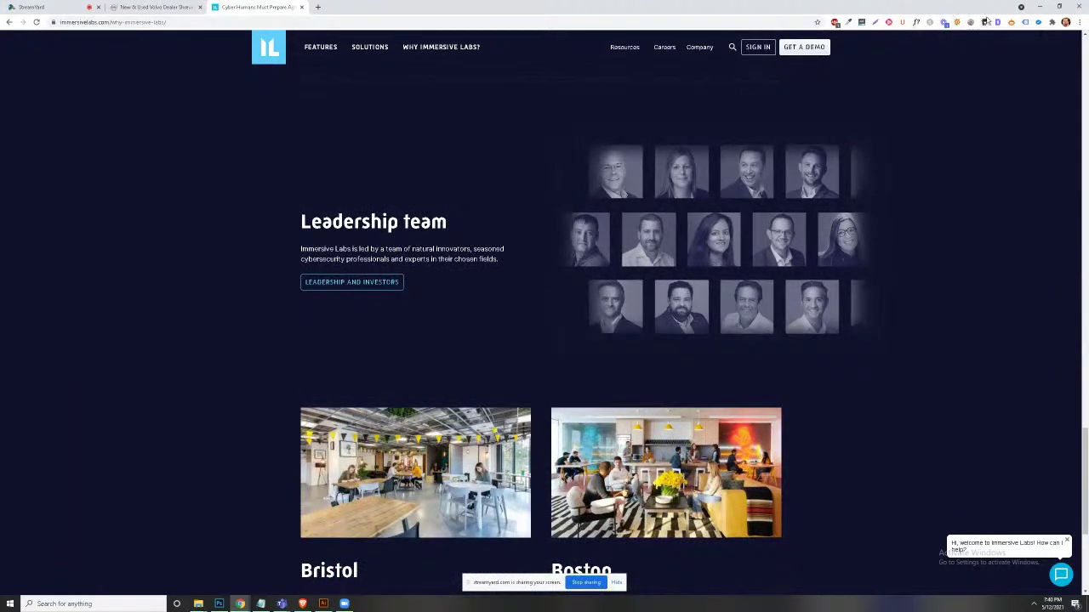
Step: Inspect the page's SEO overview with the Detailed extension, including title, description and tags, and bring up its heading structure
{"action": "left_click", "coordinate": [996, 23]}
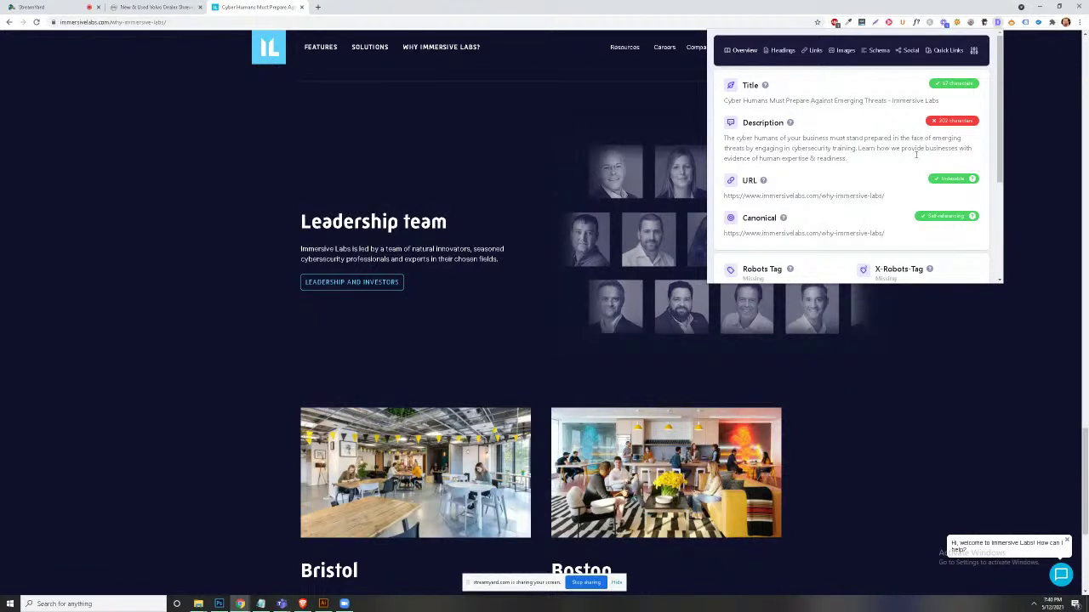
{"action": "left_click_drag", "start_coordinate": [871, 163], "coordinate": [843, 160]}
{"action": "scroll", "coordinate": [844, 162], "scroll_direction": "down", "scroll_amount": 3}
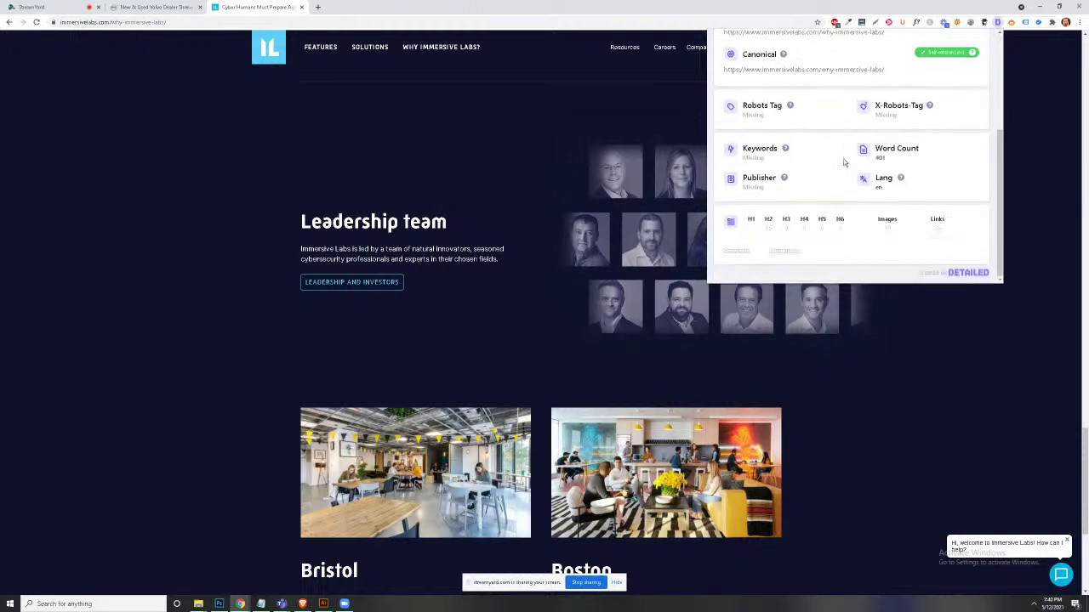
{"action": "scroll", "coordinate": [845, 162], "scroll_direction": "up", "scroll_amount": 3}
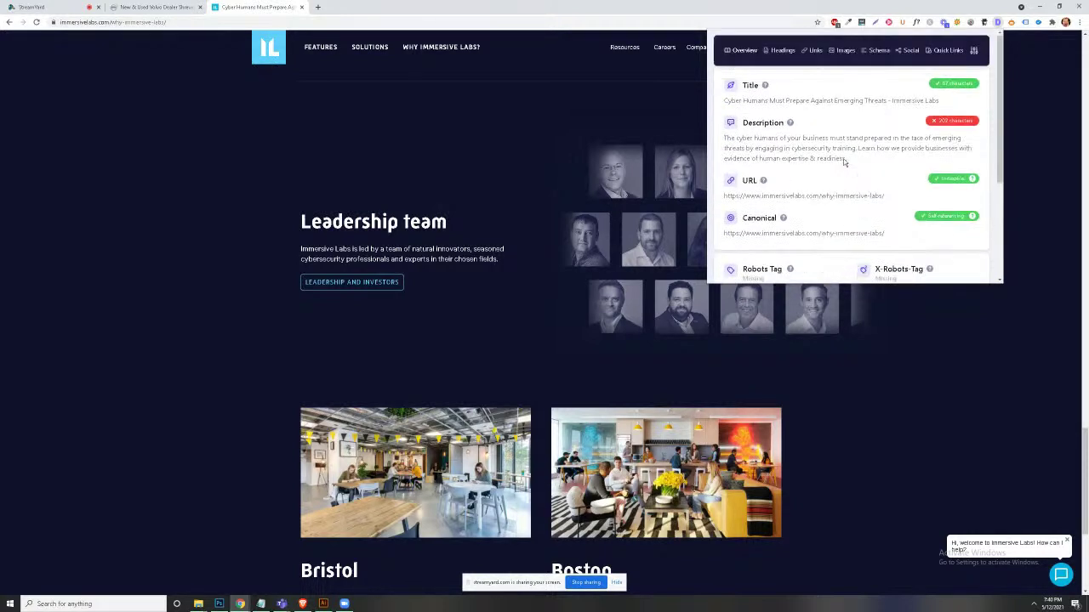
{"action": "left_click", "coordinate": [781, 50]}
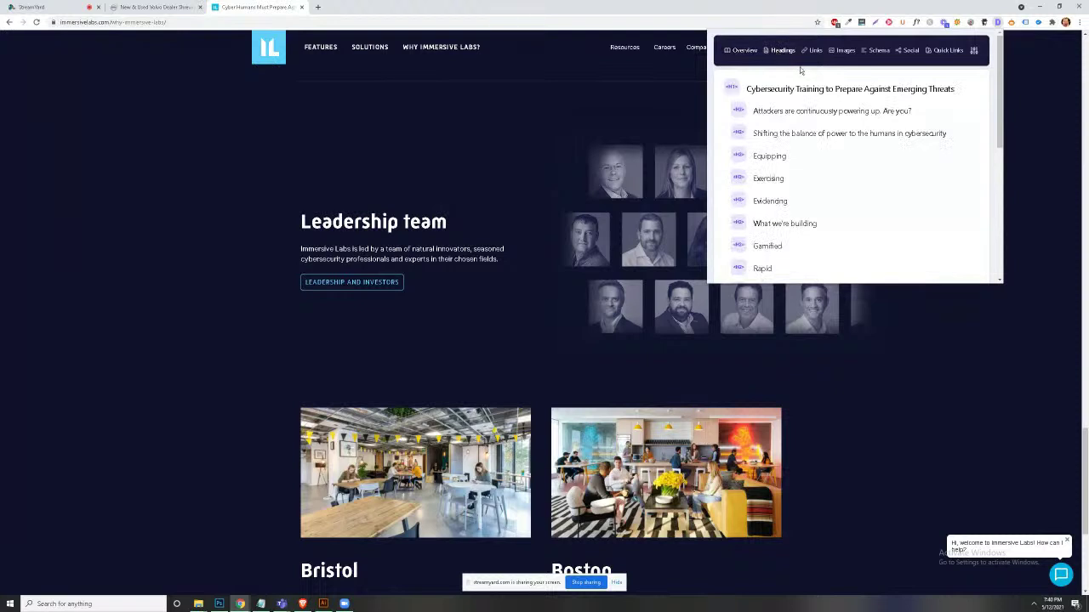
Step: Examine the full heading structure of the "Why Immersive Labs?" page, from the H1 down to the office location headings
{"action": "left_click_drag", "start_coordinate": [904, 75], "coordinate": [820, 89]}
{"action": "left_click", "coordinate": [918, 104]}
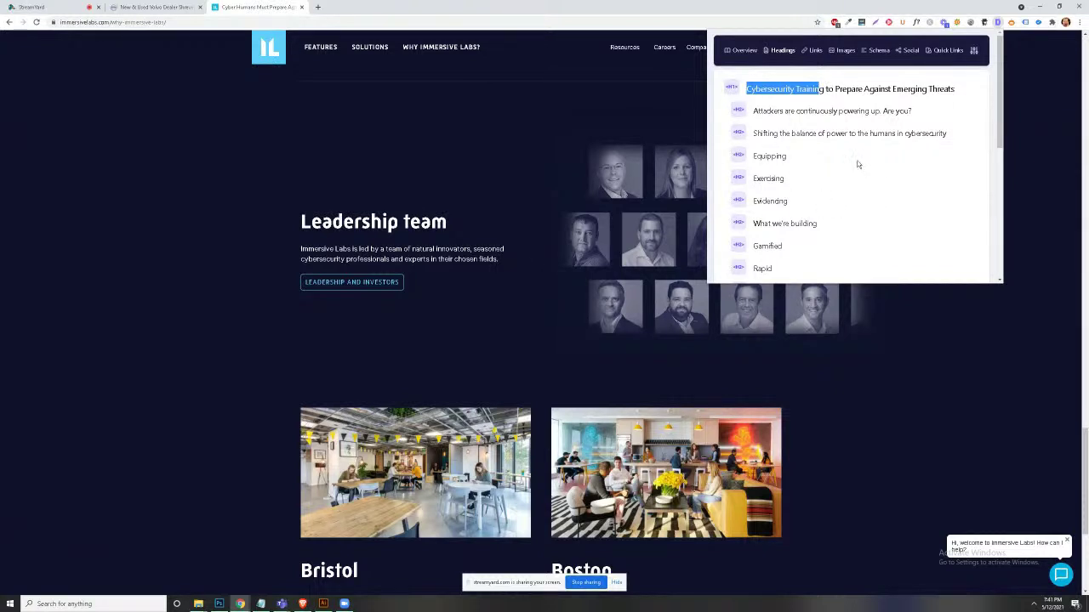
{"action": "scroll", "coordinate": [857, 164], "scroll_direction": "down", "scroll_amount": 5}
{"action": "scroll", "coordinate": [859, 164], "scroll_direction": "down", "scroll_amount": 2}
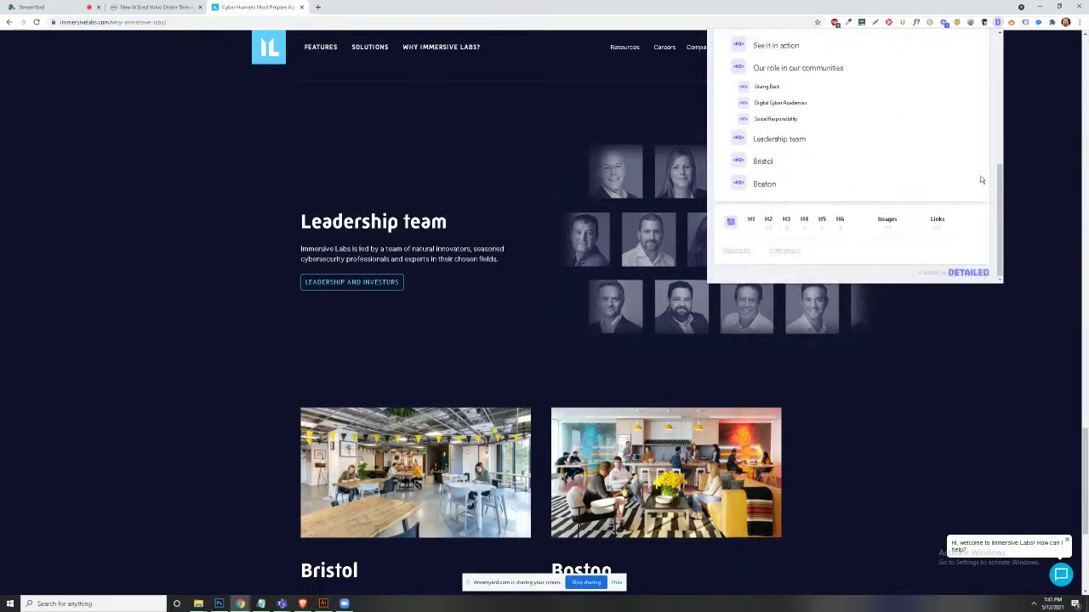
{"action": "scroll", "coordinate": [796, 168], "scroll_direction": "up", "scroll_amount": 5}
{"action": "scroll", "coordinate": [1020, 325], "scroll_direction": "up", "scroll_amount": 2}
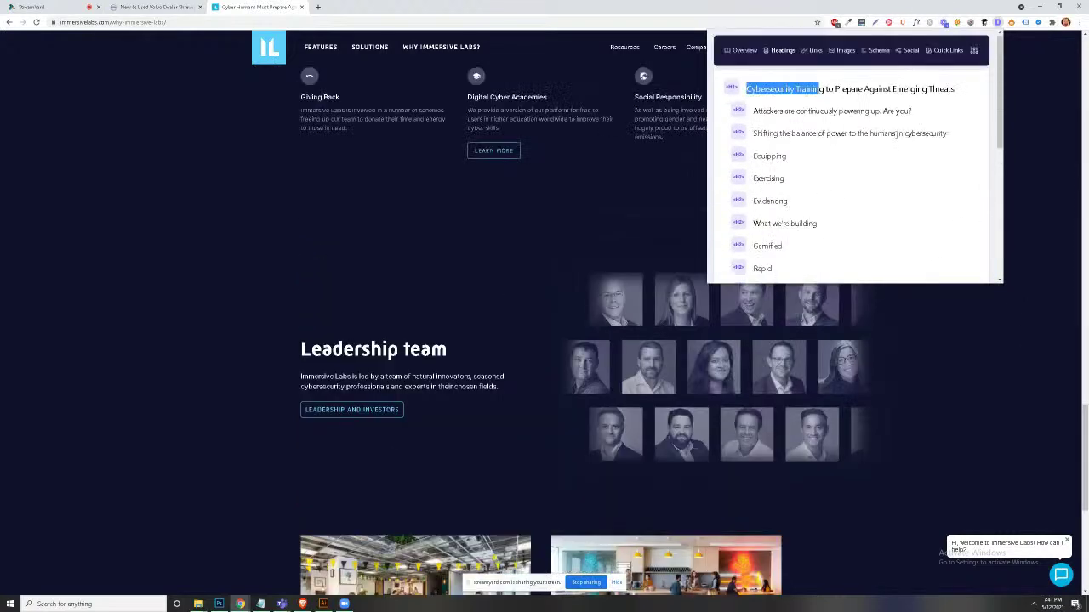
Step: Check the page's link summary, schema and social data in the Detailed extension, and close it
{"action": "left_click", "coordinate": [820, 52]}
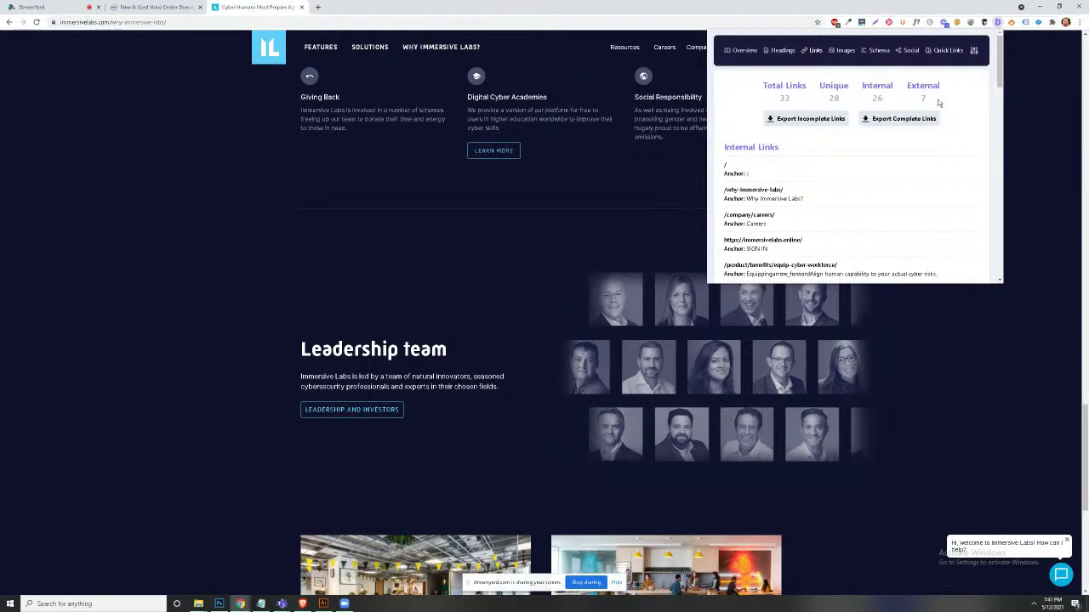
{"action": "left_click", "coordinate": [877, 52]}
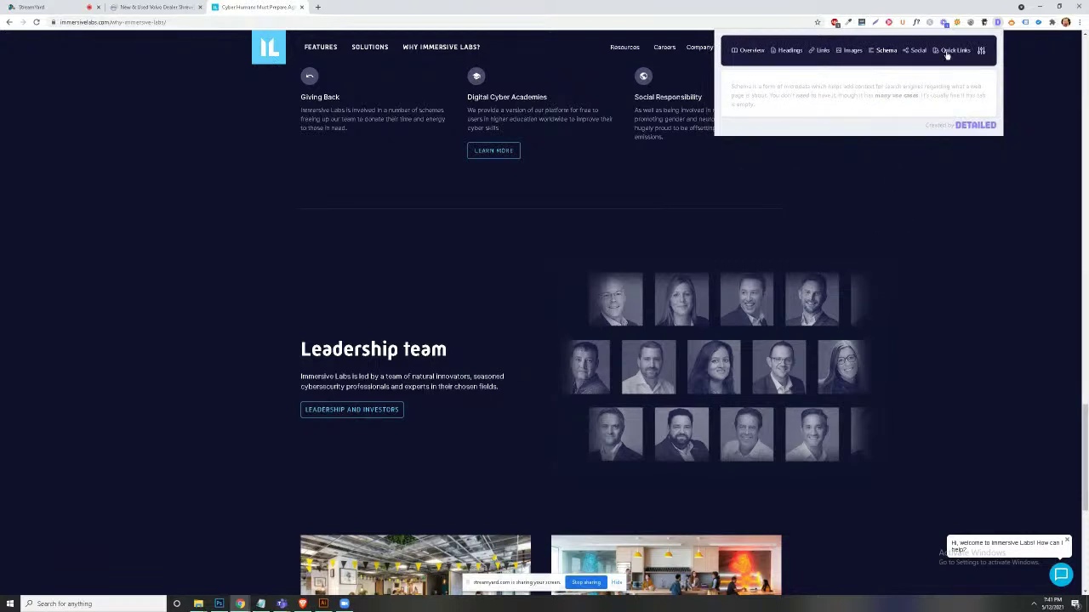
{"action": "left_click", "coordinate": [916, 54]}
{"action": "left_click", "coordinate": [953, 322]}
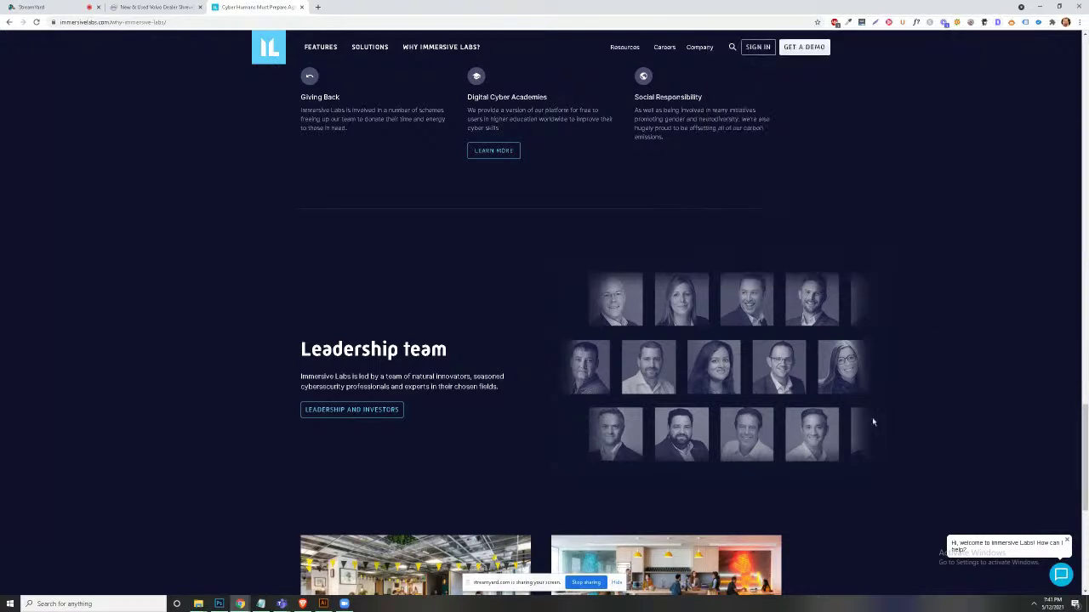
Step: Return to the Immersive Labs homepage and glance over its opening sections
{"action": "scroll", "coordinate": [873, 420], "scroll_direction": "up", "scroll_amount": 10}
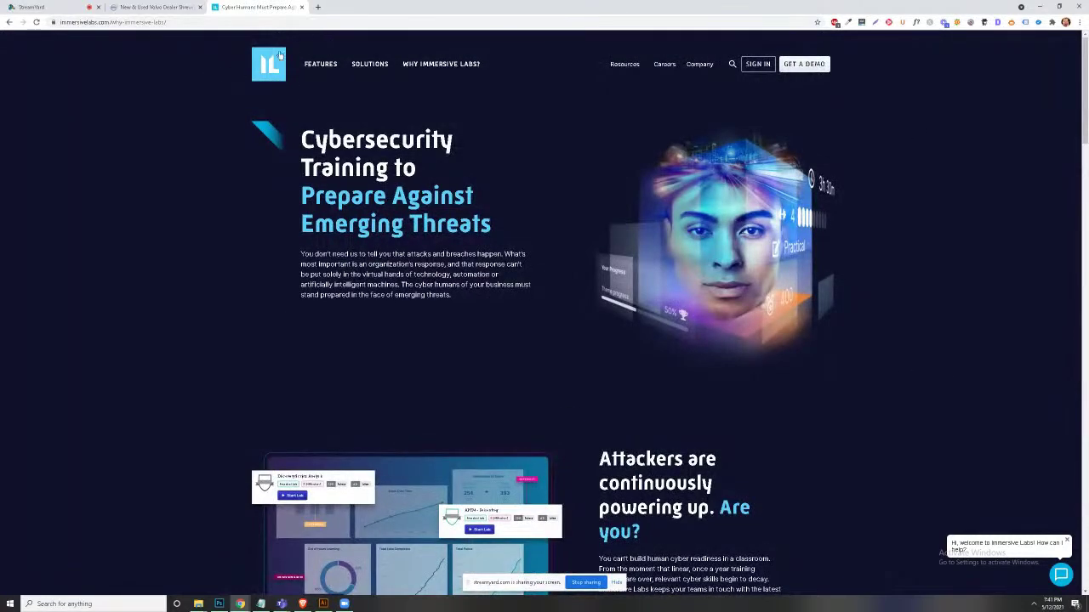
{"action": "left_click", "coordinate": [280, 56]}
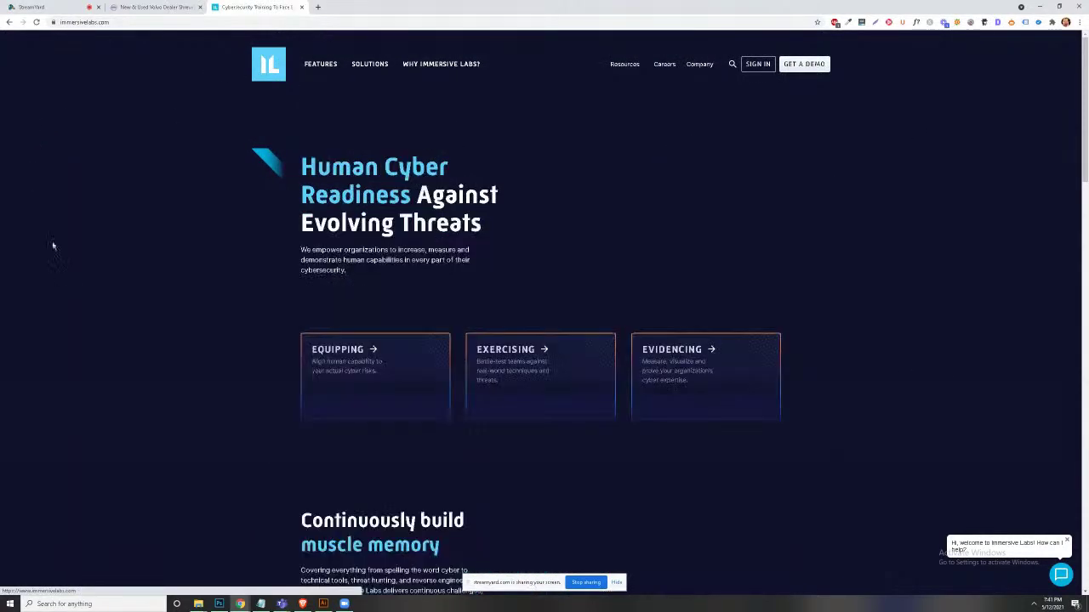
{"action": "scroll", "coordinate": [576, 389], "scroll_direction": "down", "scroll_amount": 2}
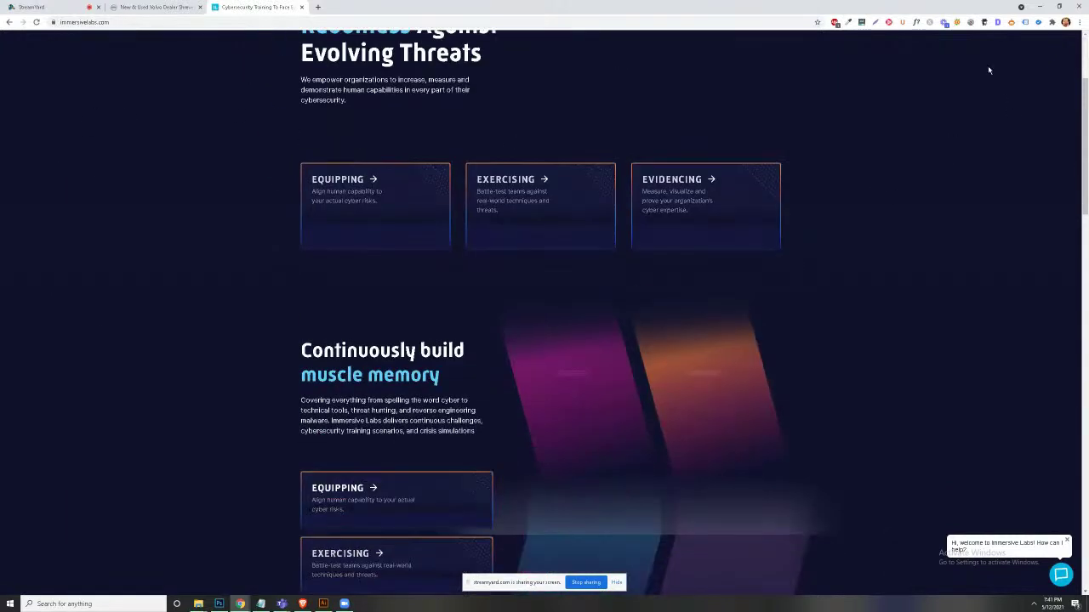
Step: Inspect the homepage's SEO overview with the Detailed extension, including title, description, robots tags and word count, and check its headings
{"action": "left_click", "coordinate": [999, 23]}
{"action": "scroll", "coordinate": [765, 192], "scroll_direction": "down", "scroll_amount": 3}
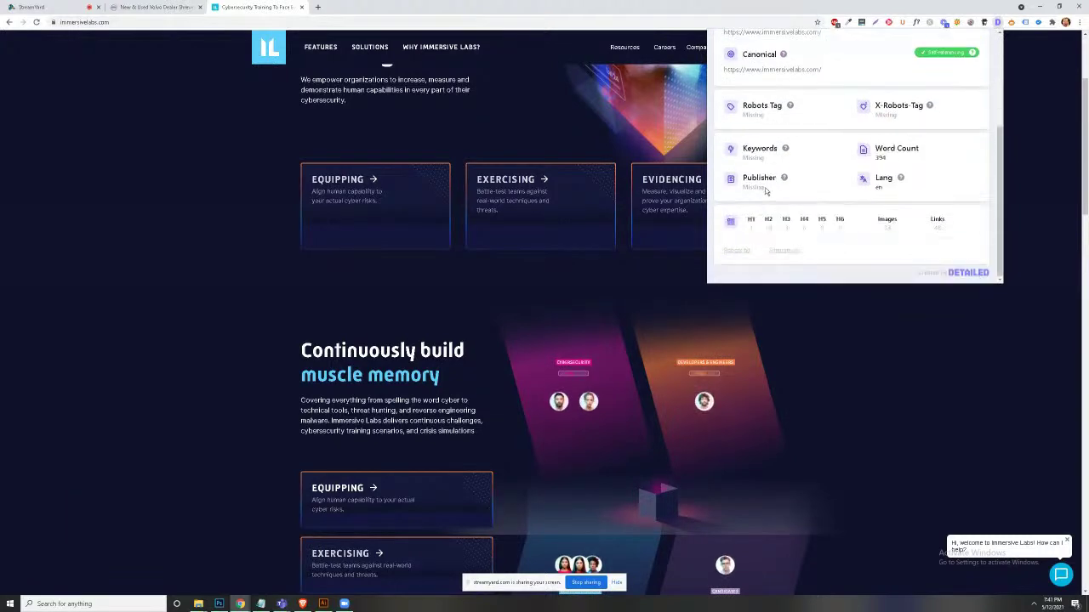
{"action": "scroll", "coordinate": [680, 252], "scroll_direction": "up", "scroll_amount": 2}
{"action": "scroll", "coordinate": [850, 171], "scroll_direction": "up", "scroll_amount": 3}
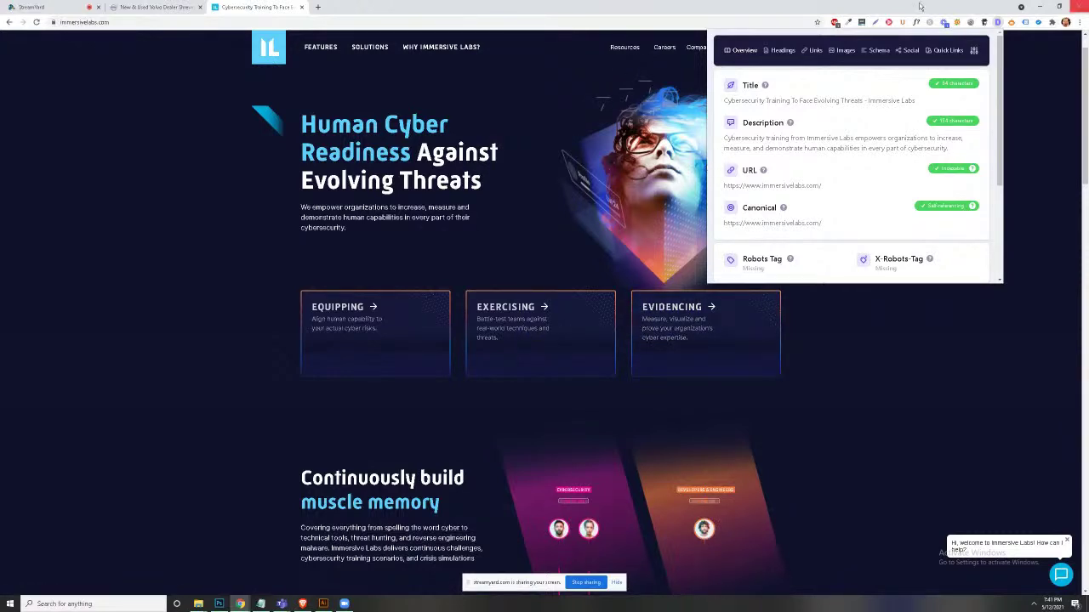
{"action": "scroll", "coordinate": [1086, 107], "scroll_direction": "down", "scroll_amount": 2}
{"action": "scroll", "coordinate": [809, 163], "scroll_direction": "down", "scroll_amount": 1}
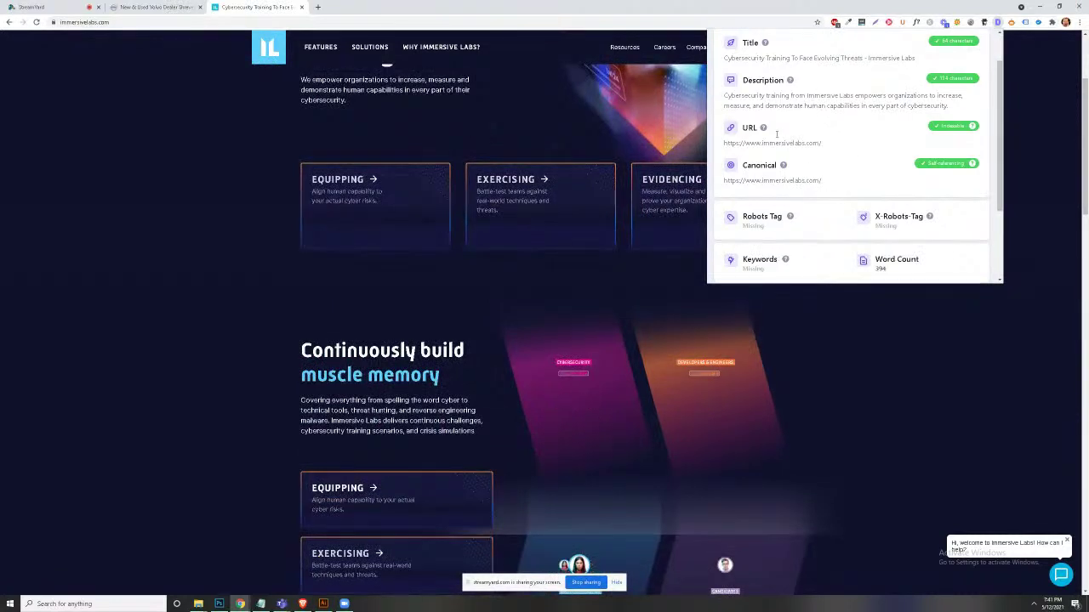
{"action": "scroll", "coordinate": [761, 197], "scroll_direction": "down", "scroll_amount": 1}
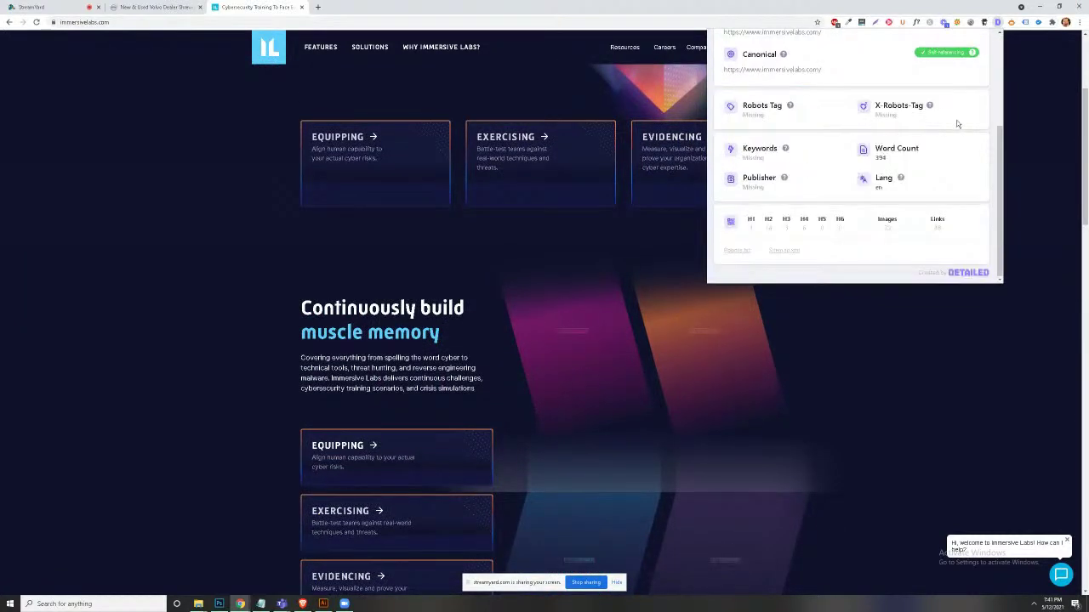
{"action": "scroll", "coordinate": [957, 124], "scroll_direction": "up", "scroll_amount": 3}
{"action": "left_click", "coordinate": [779, 50]}
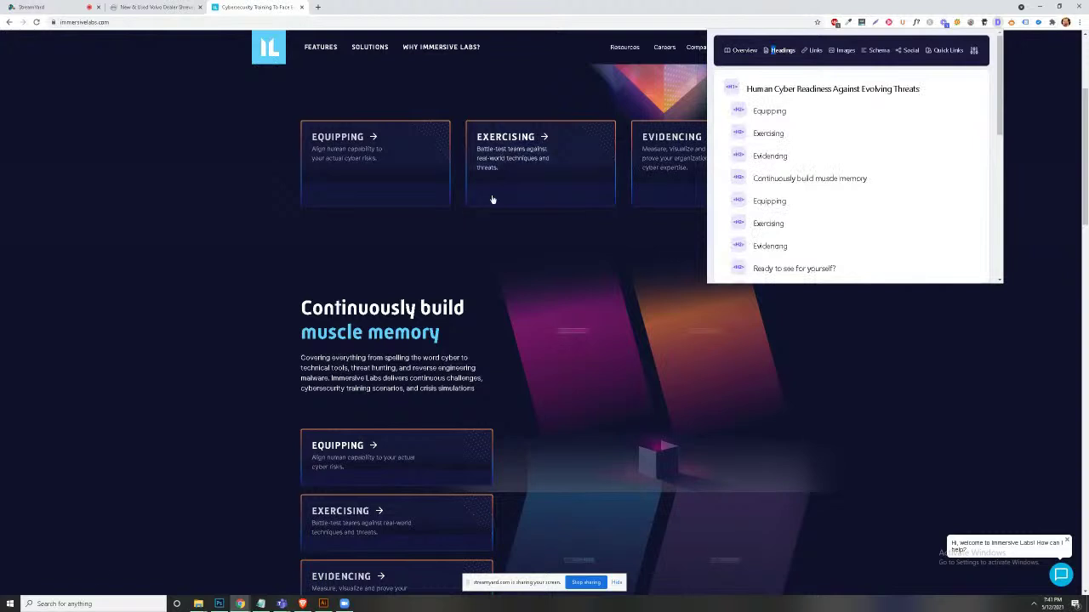
{"action": "left_click", "coordinate": [508, 260]}
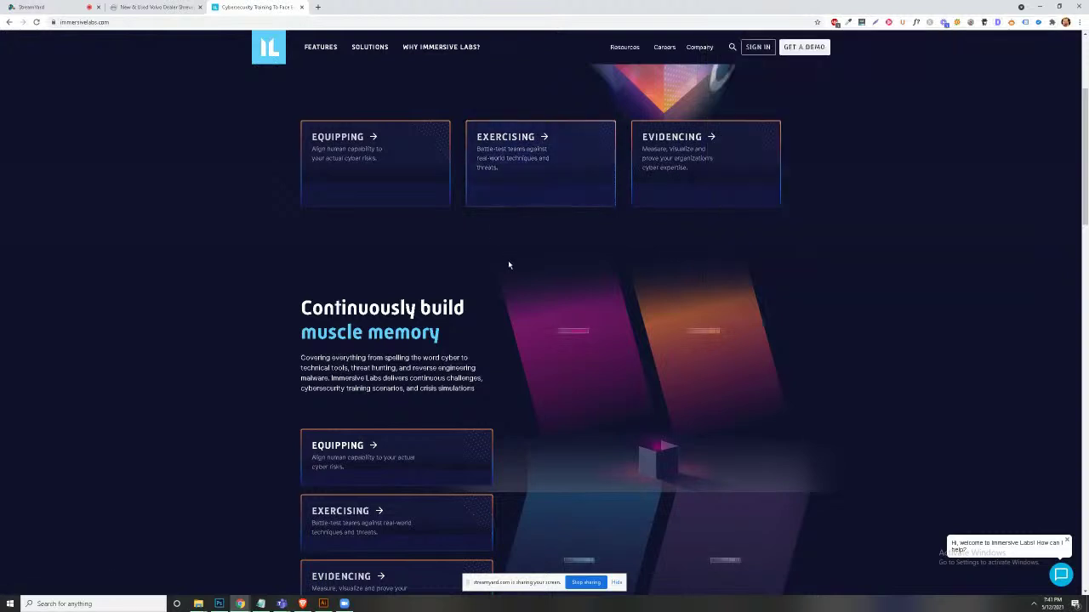
Step: Turn on the MozBar for the homepage, select the site's address, and open Ahrefs in a new tab
{"action": "left_click", "coordinate": [861, 23]}
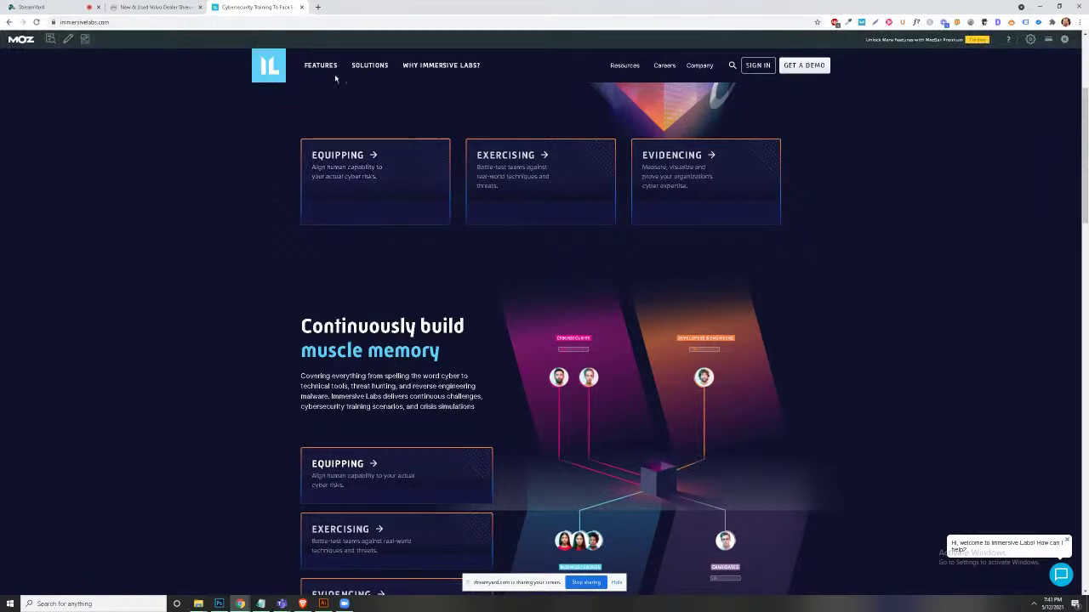
{"action": "left_click", "coordinate": [91, 23]}
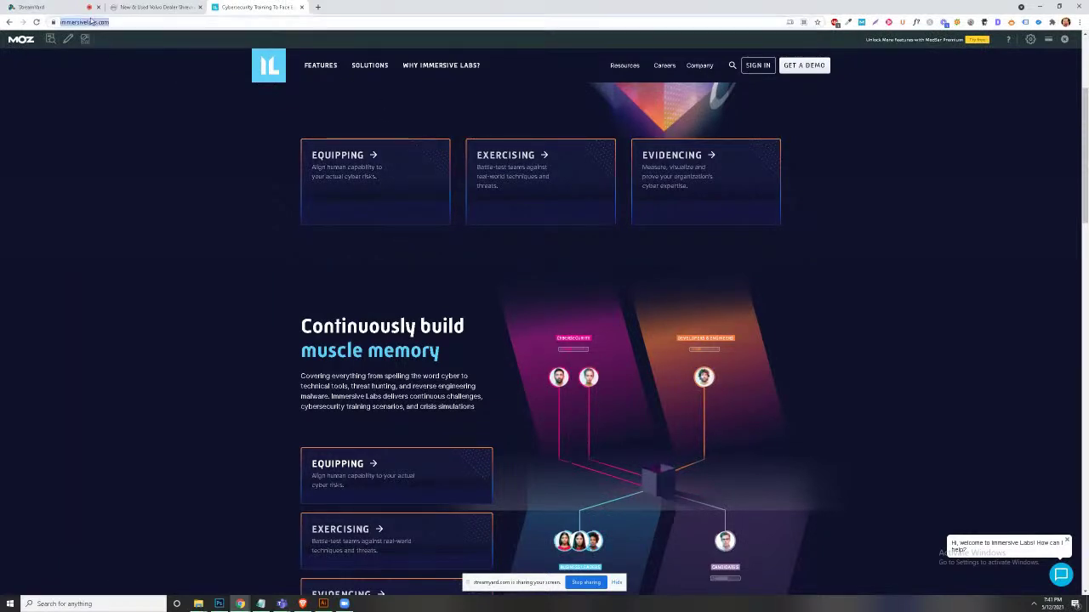
{"action": "key", "text": "ctrl+t"}
{"action": "type", "text": "ahrefs"}
{"action": "key", "text": "Return"}
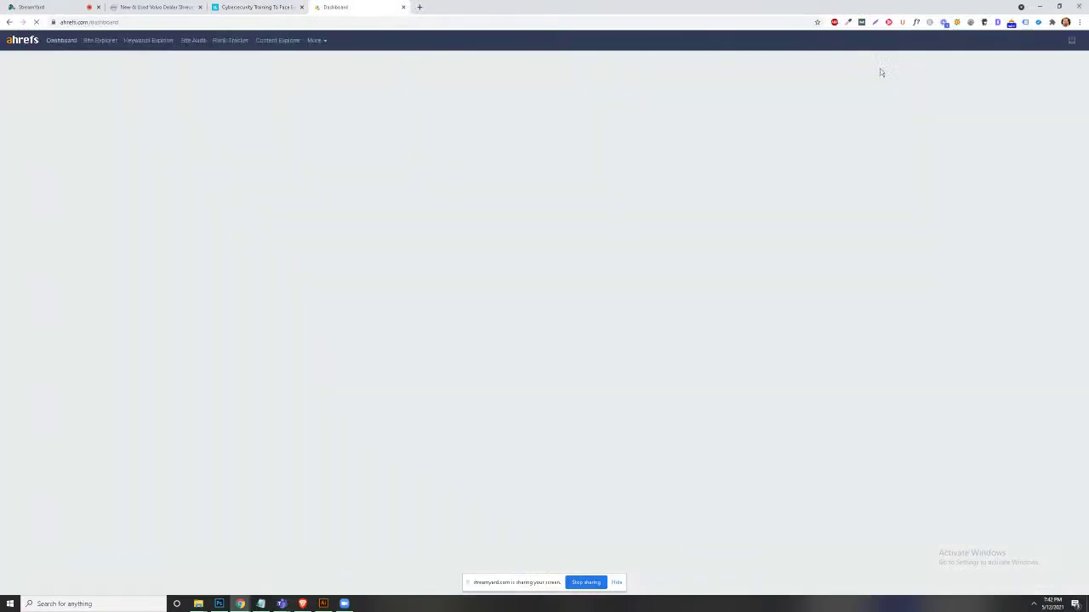
{"action": "left_click", "coordinate": [94, 40]}
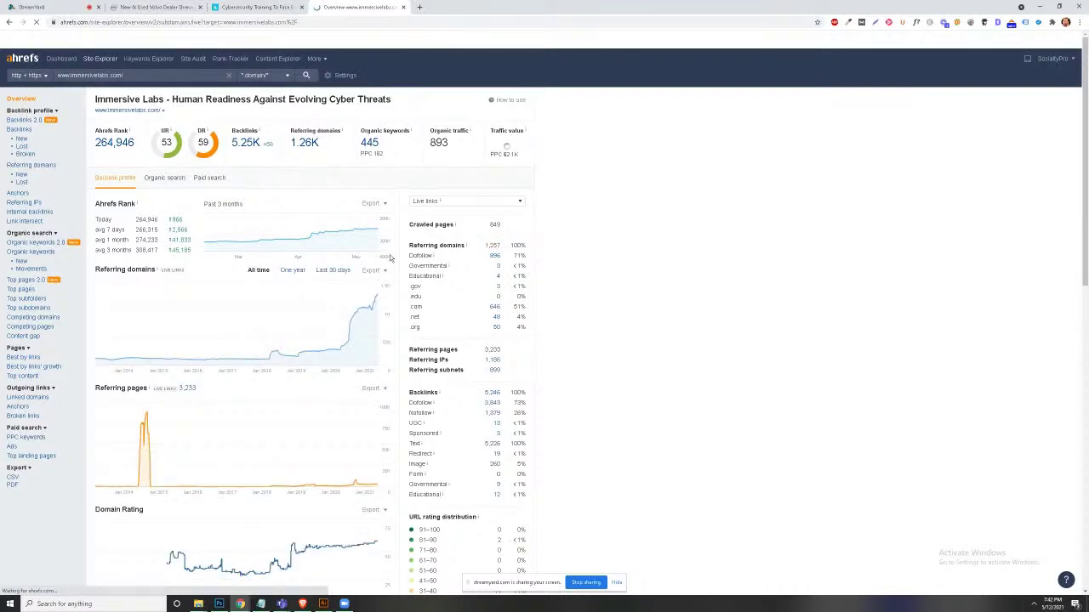
{"action": "scroll", "coordinate": [654, 274], "scroll_direction": "down", "scroll_amount": 1}
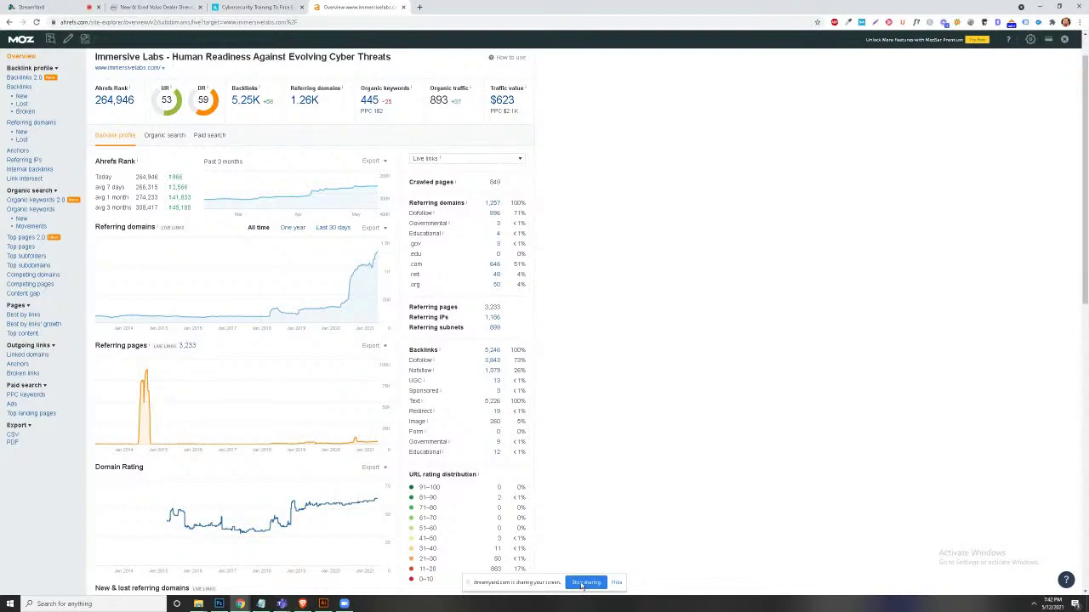
{"action": "scroll", "coordinate": [679, 317], "scroll_direction": "up", "scroll_amount": 1}
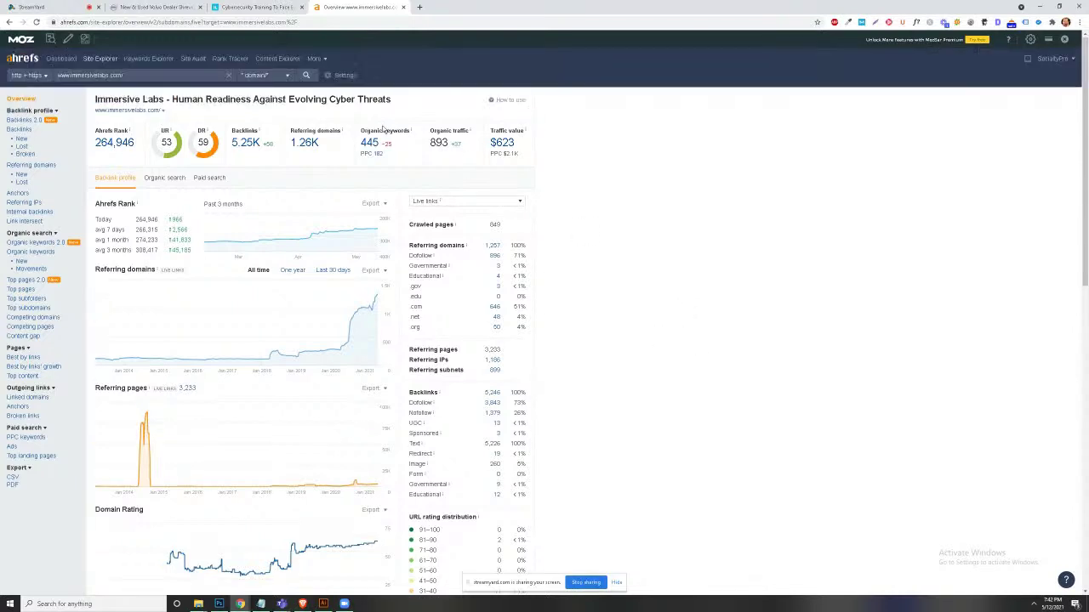